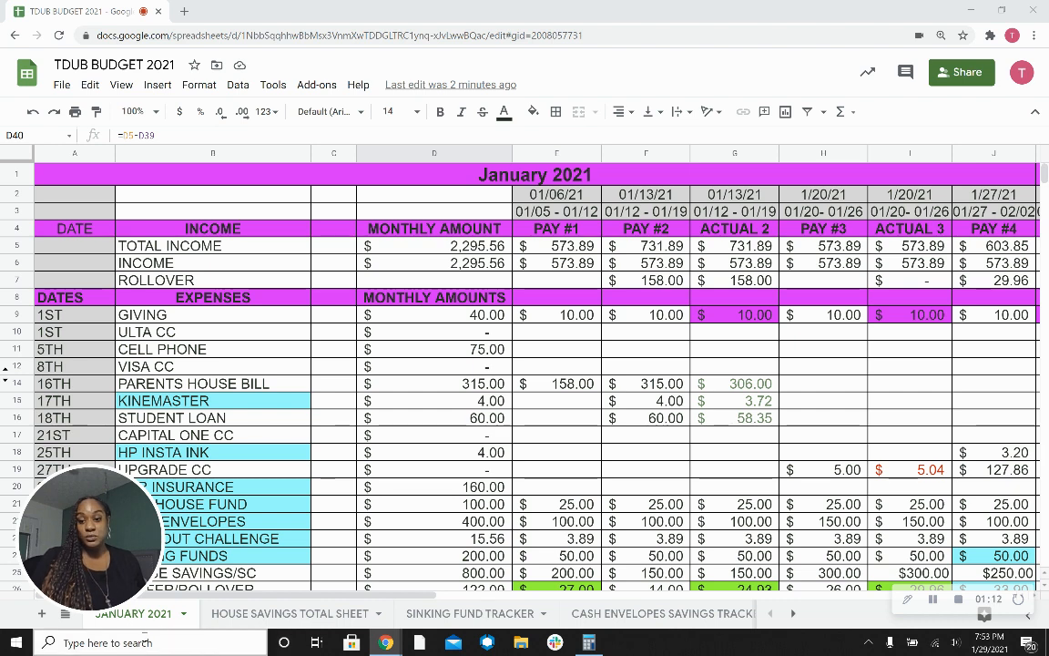
# Duplicate the JANUARY 2021 budget sheet within the workbook.
pyautogui.rightClick(164, 612)
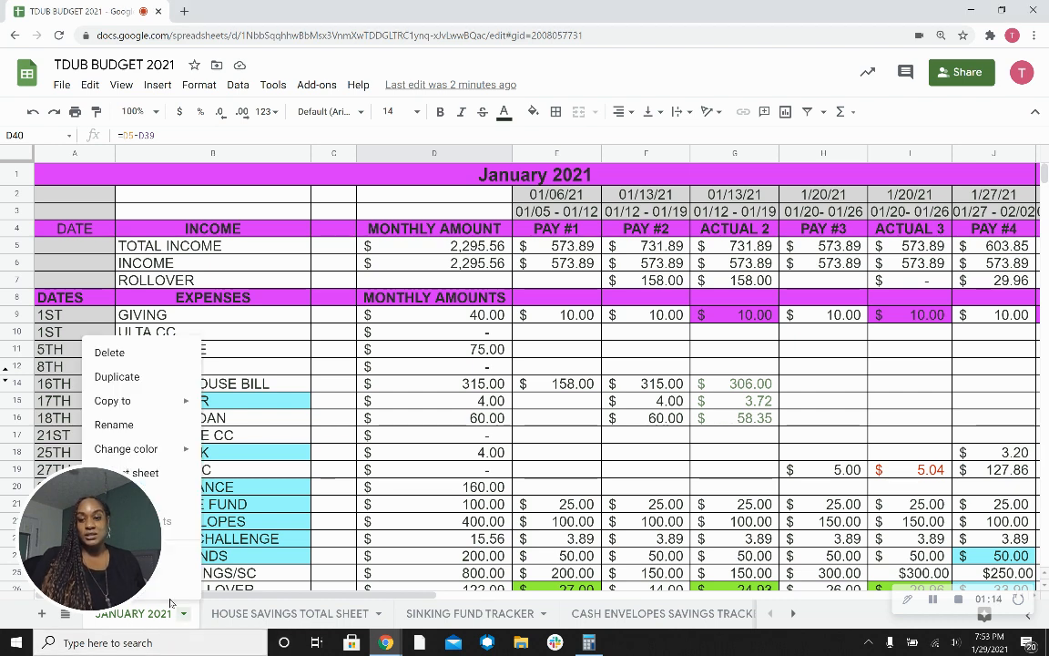
pyautogui.click(126, 376)
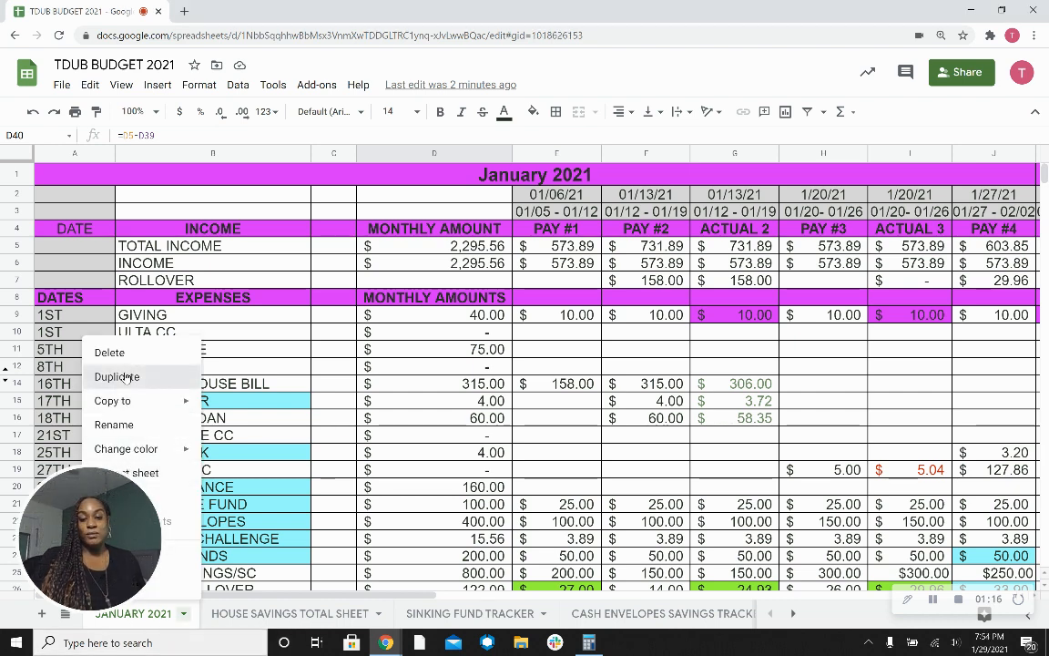
pyautogui.click(124, 377)
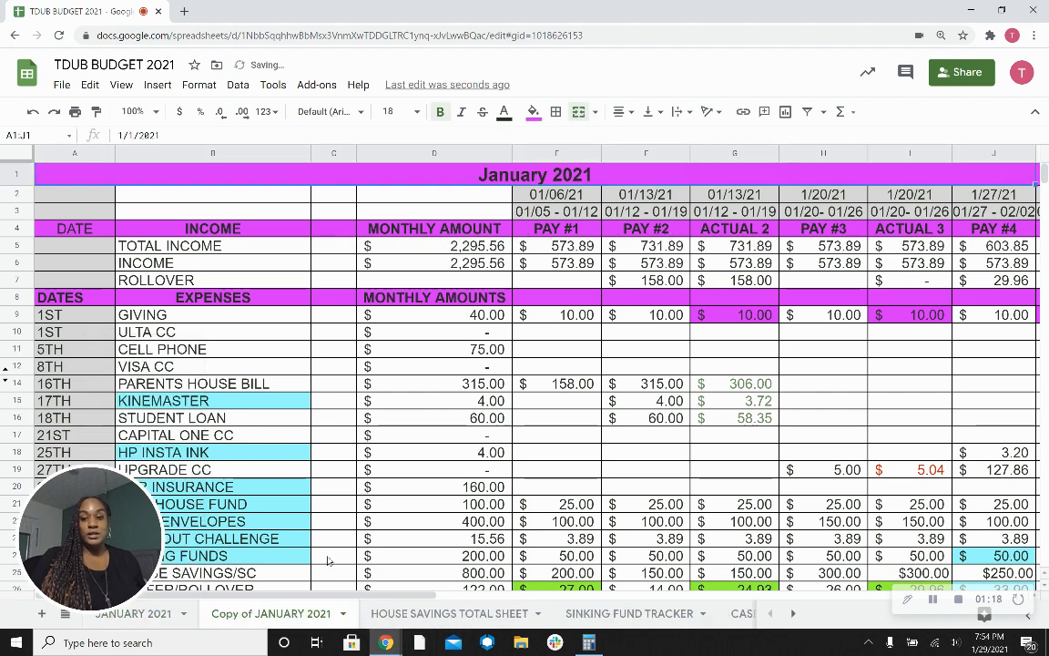
# Rename the copied January sheet to FEBRUARY 2021a.
pyautogui.doubleClick(300, 616)
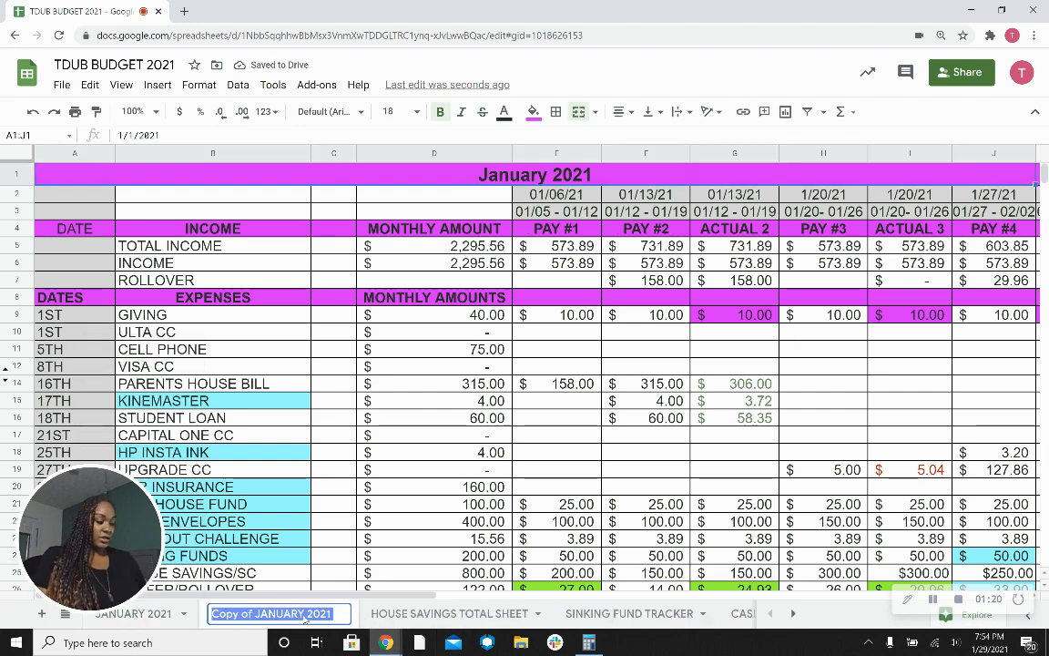
pyautogui.write('FEBR')
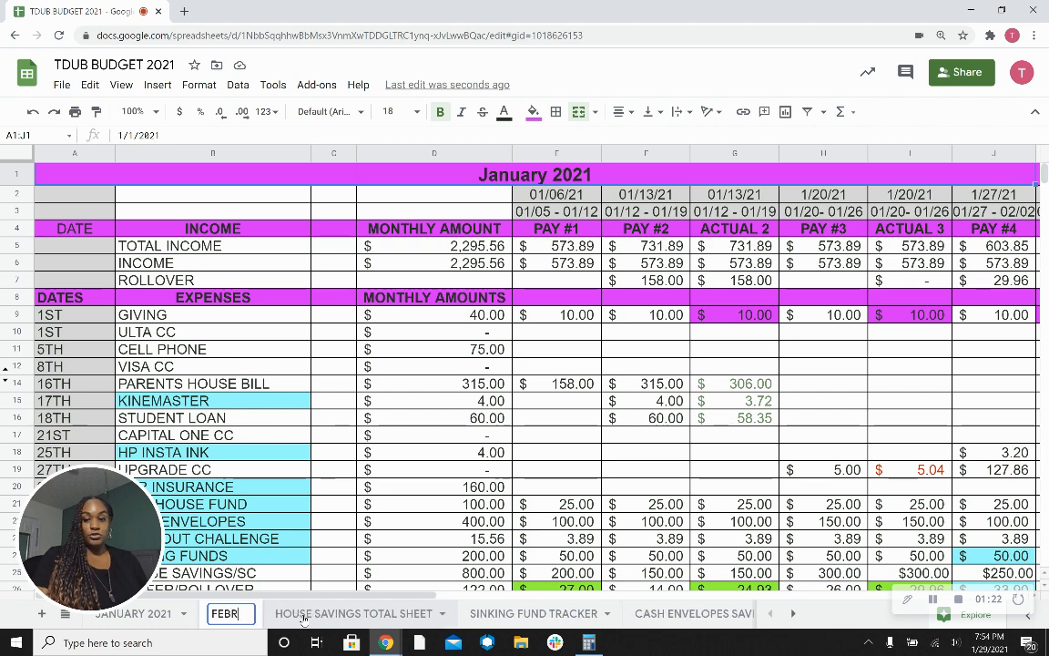
pyautogui.write('UARY 20')
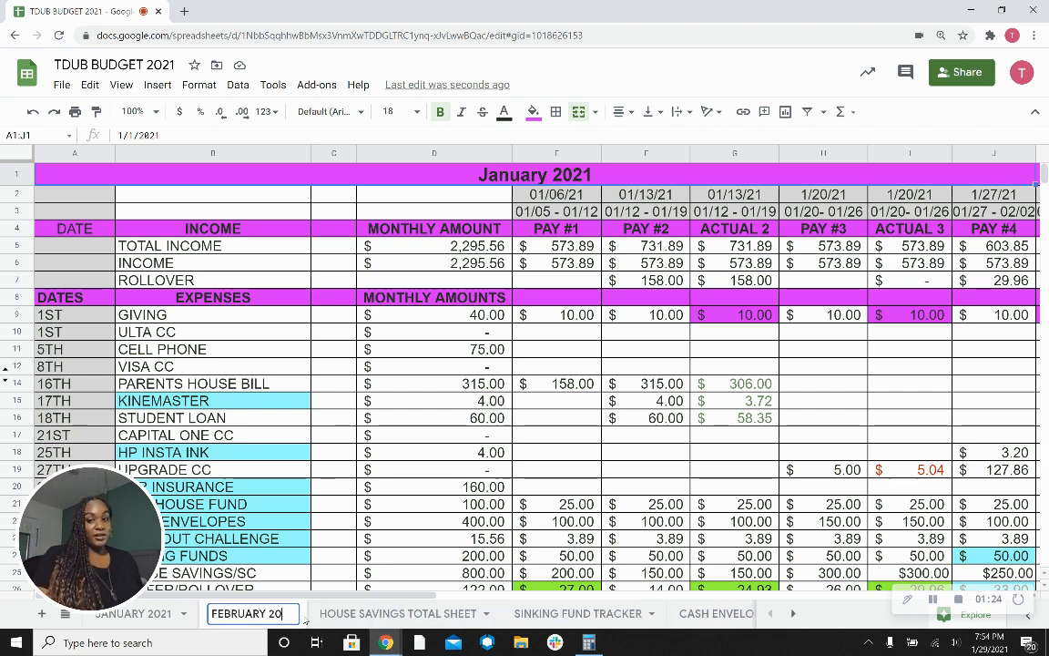
pyautogui.write('21')
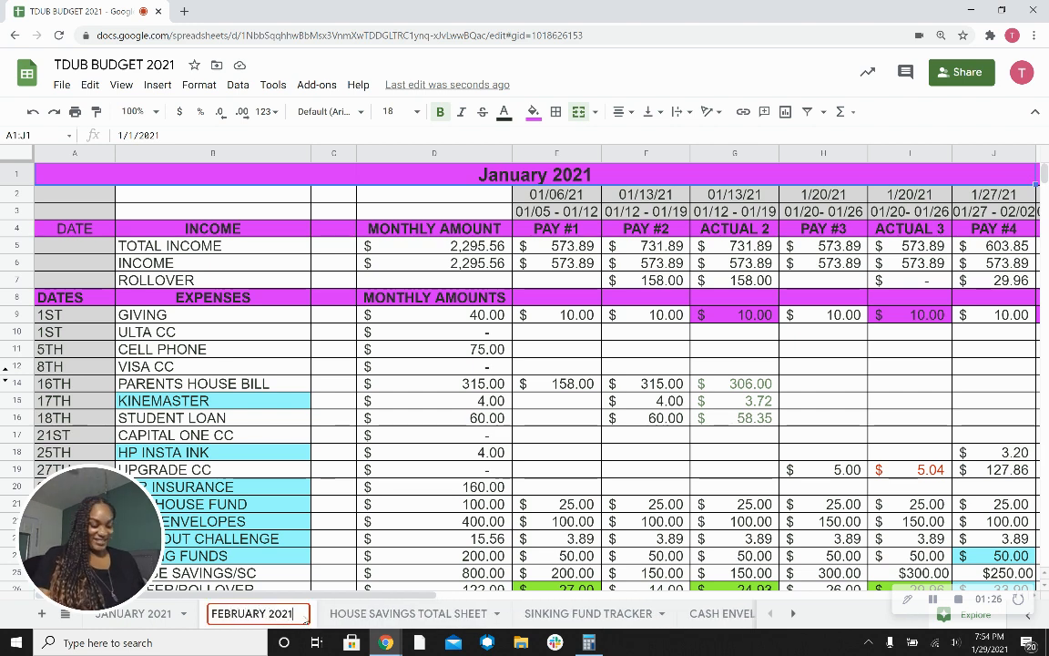
pyautogui.write('a')
pyautogui.press('Return')
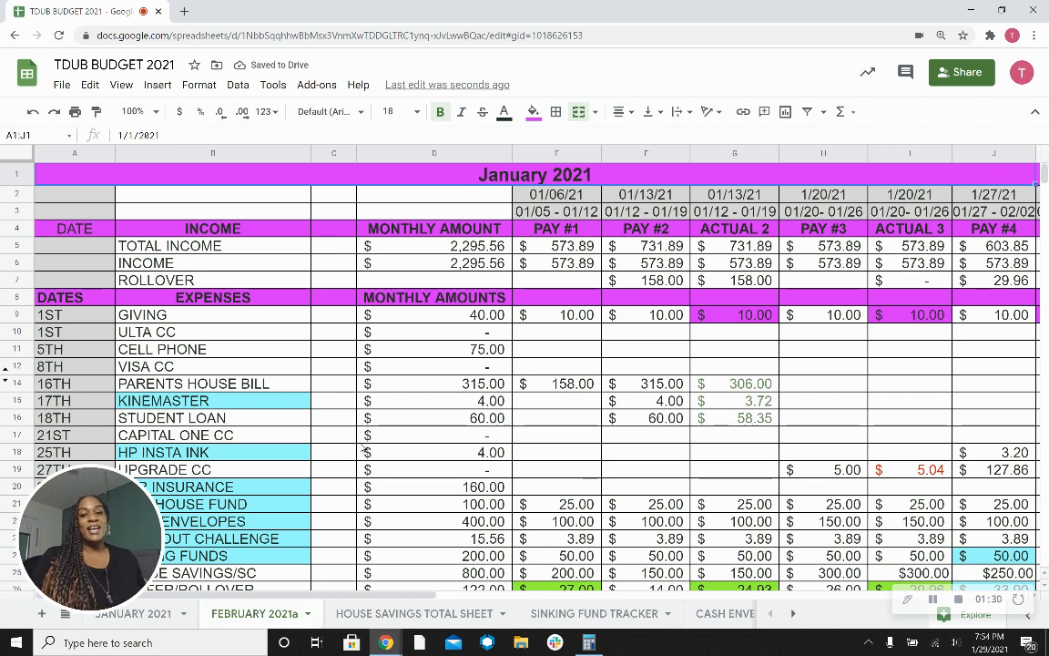
# Set the date in the sheet's title row to 2/1/2021.
pyautogui.doubleClick(526, 173)
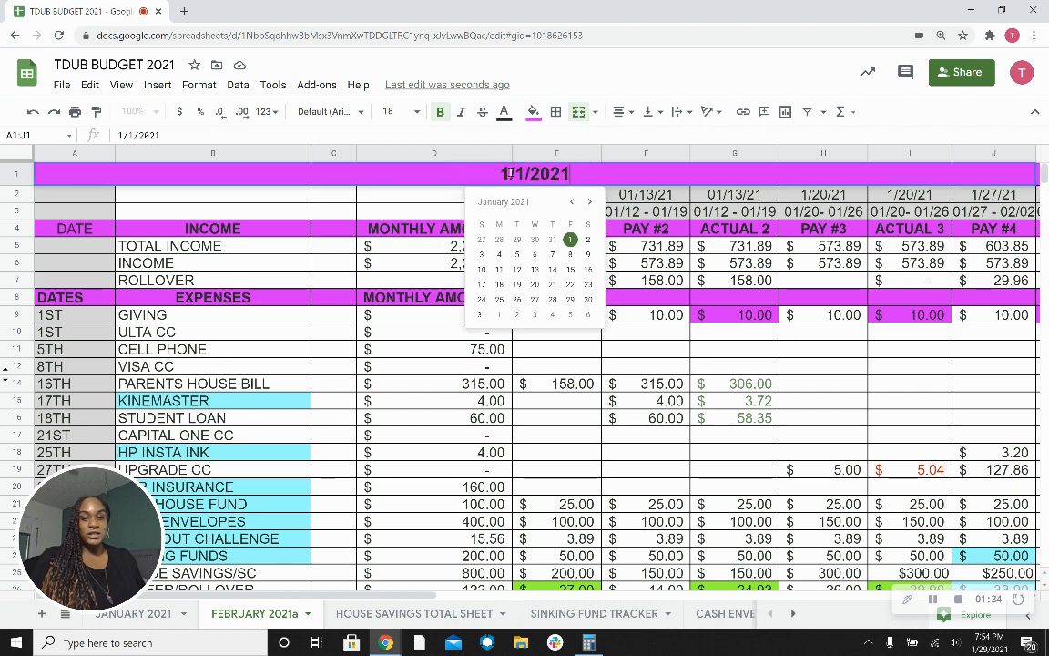
pyautogui.click(590, 201)
pyautogui.click(501, 240)
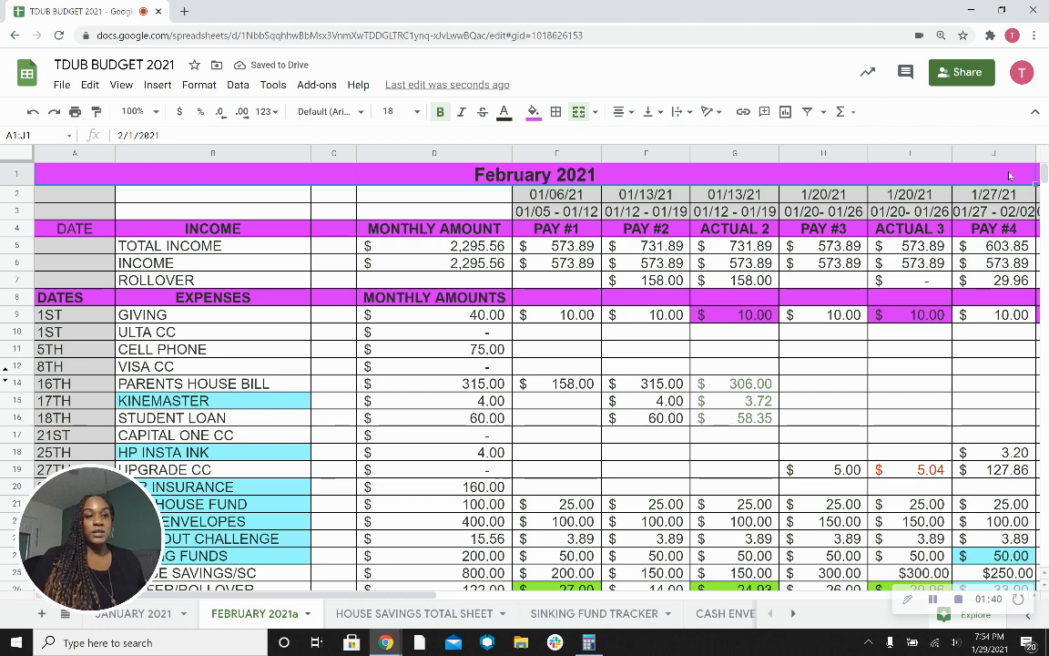
# Merge the title cell with the empty cell K1 so the title spans A1:K1.
pyautogui.press('Right')
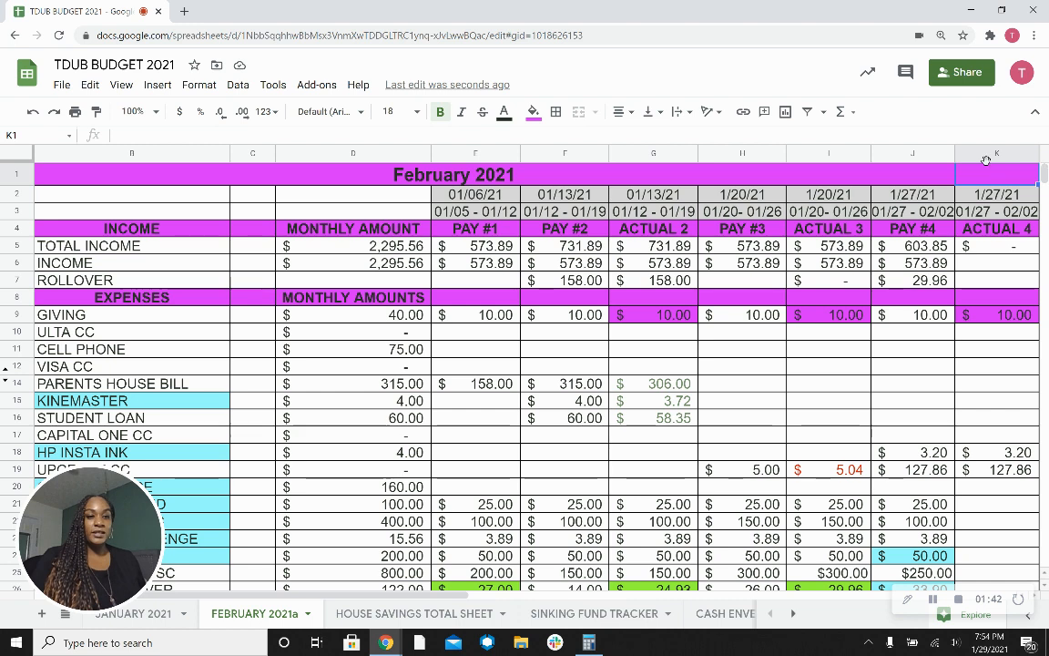
pyautogui.moveTo(957, 174); pyautogui.dragTo(765, 172)
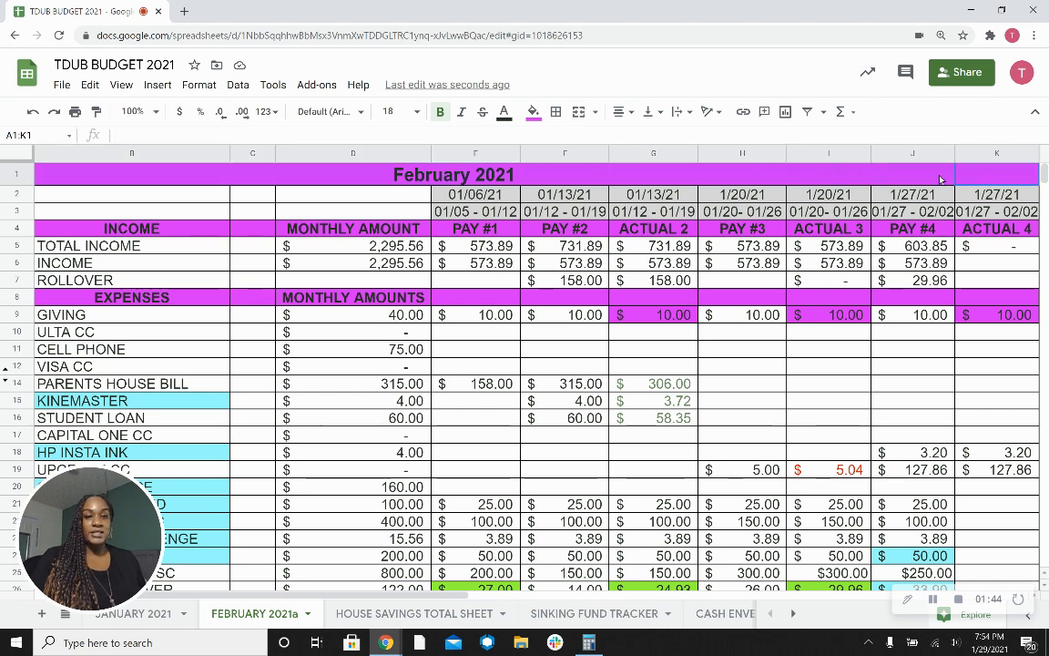
pyautogui.moveTo(955, 180); pyautogui.dragTo(656, 179)
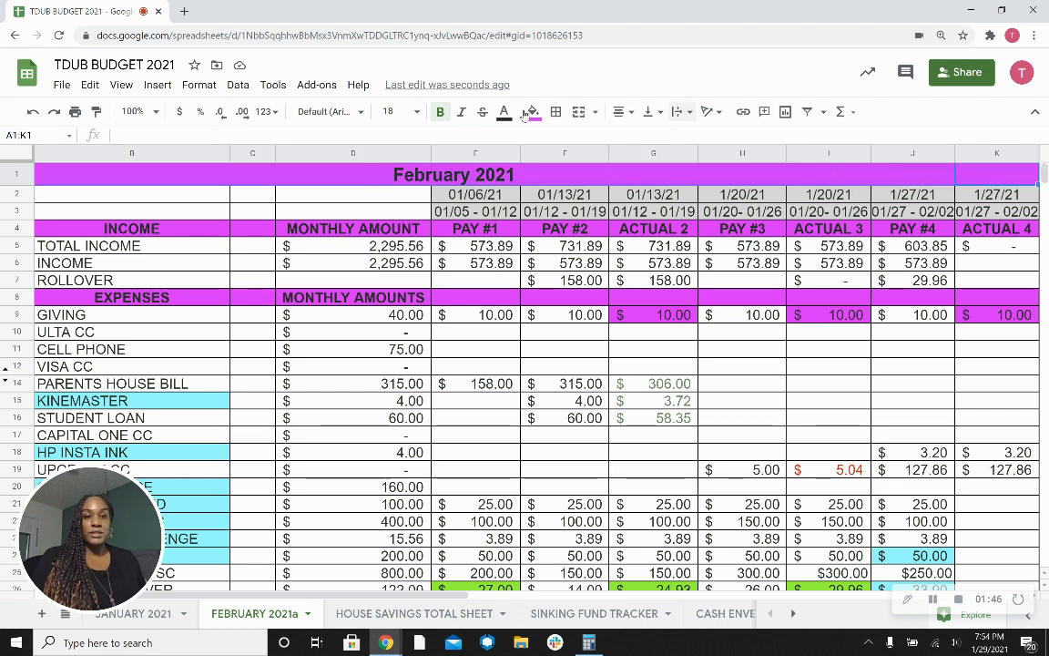
pyautogui.click(577, 111)
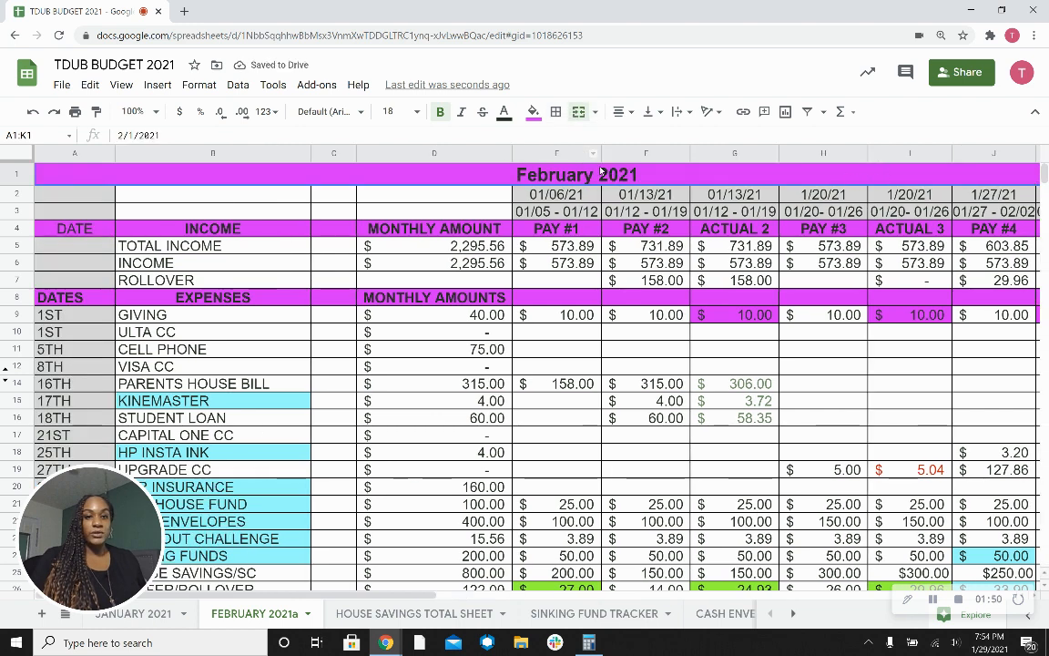
# Fill the February title row and the income header row A4:K4 with red.
pyautogui.click(533, 111)
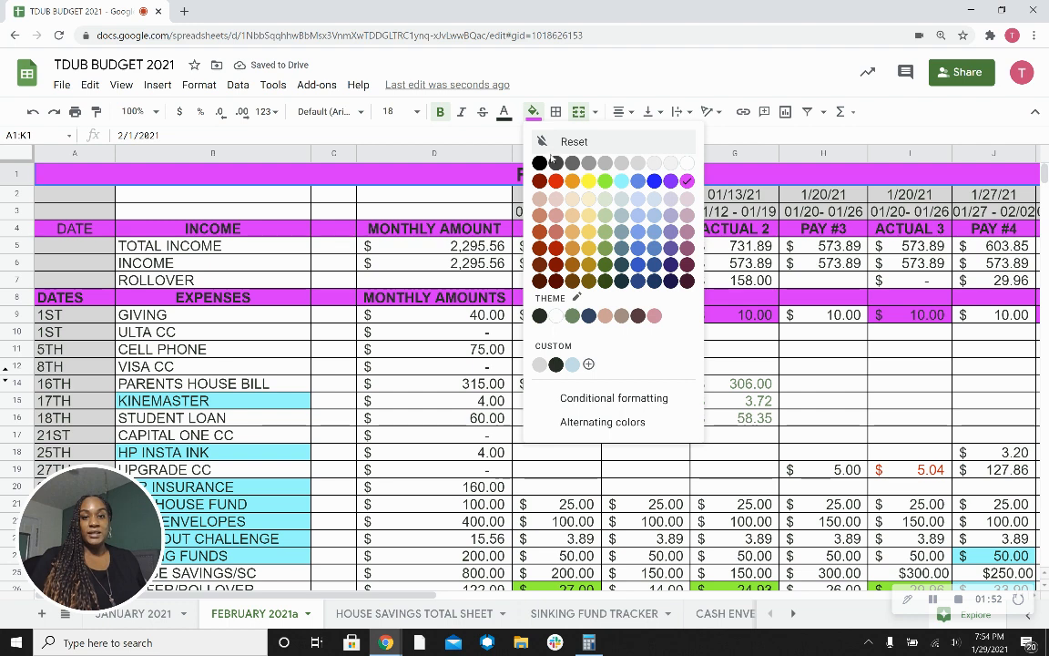
pyautogui.click(498, 166)
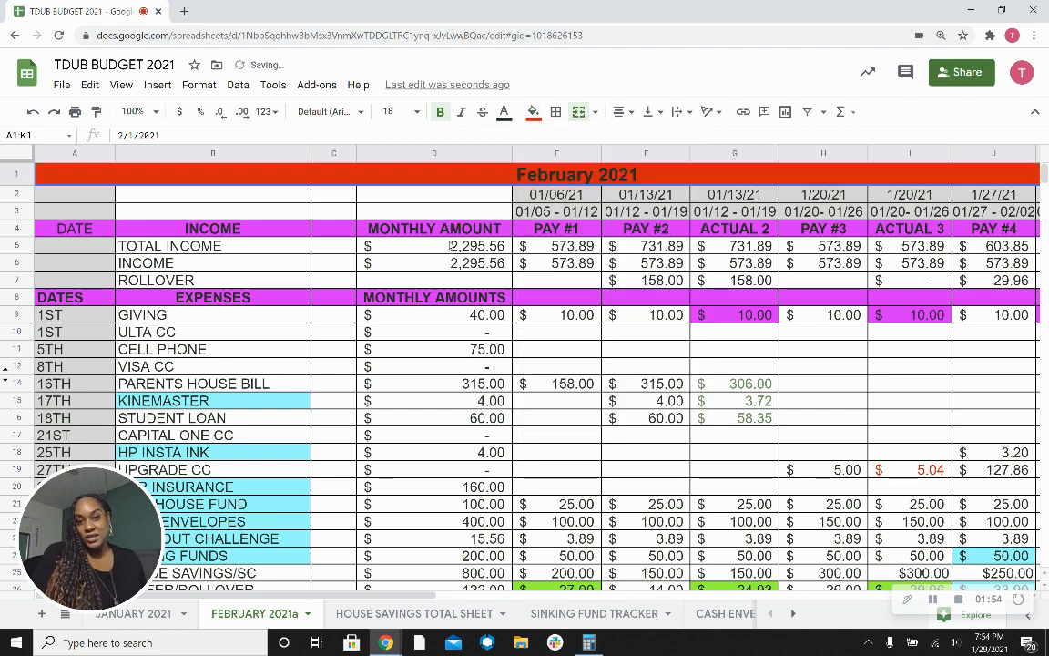
pyautogui.moveTo(89, 228); pyautogui.dragTo(774, 228)
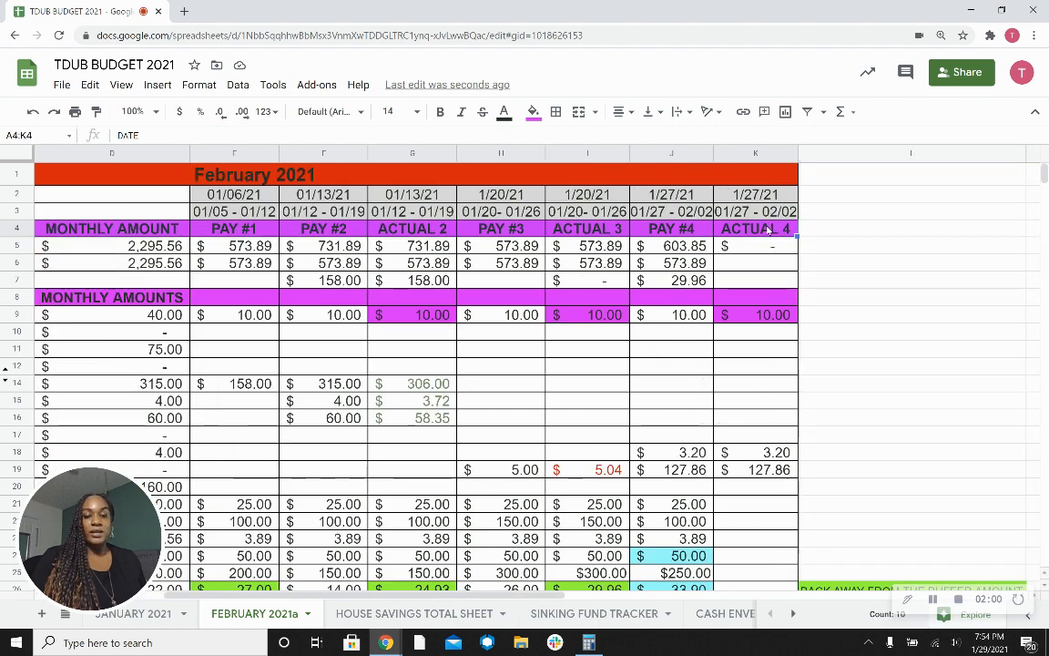
pyautogui.click(535, 110)
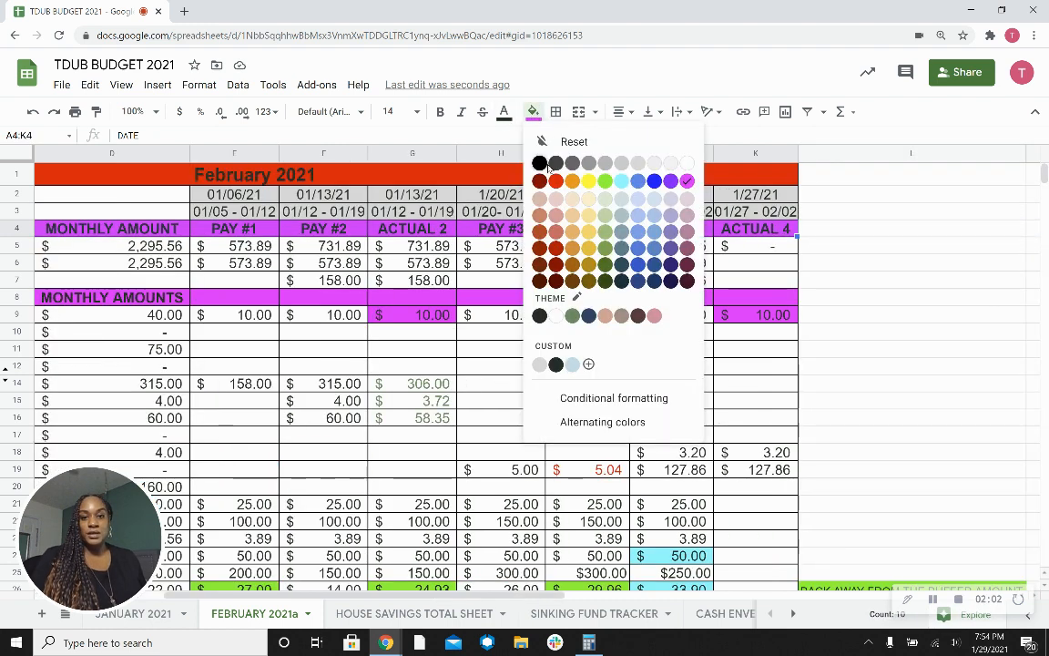
pyautogui.click(556, 182)
# Fill the expenses header row A8:K8 and the TOTAL EXPENSES row A39:K39 with red.
pyautogui.moveTo(768, 300); pyautogui.dragTo(18, 297)
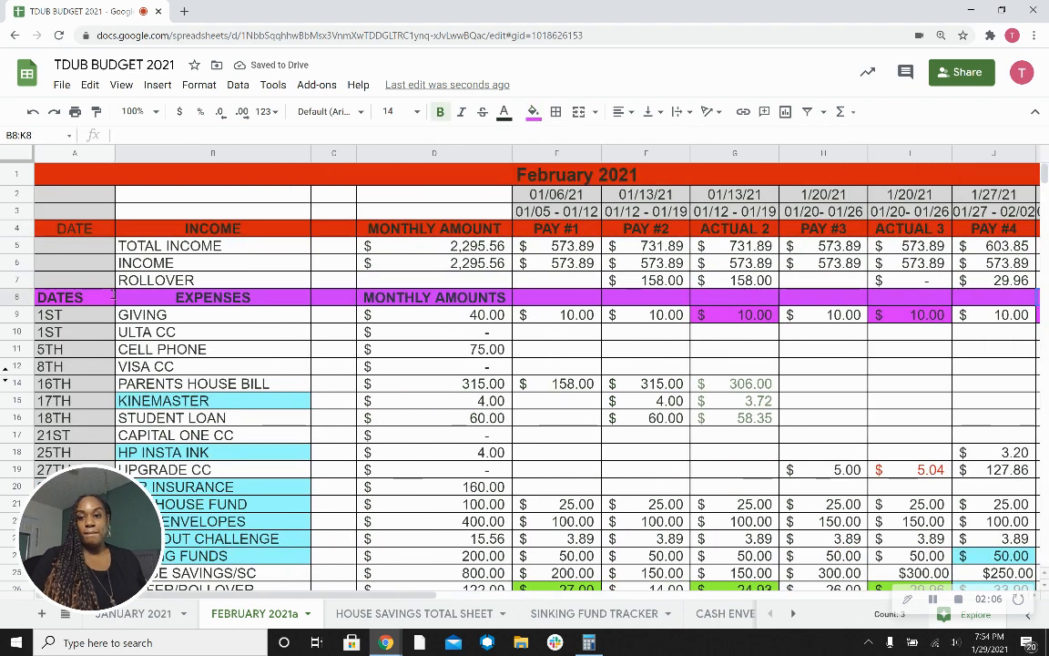
pyautogui.click(533, 111)
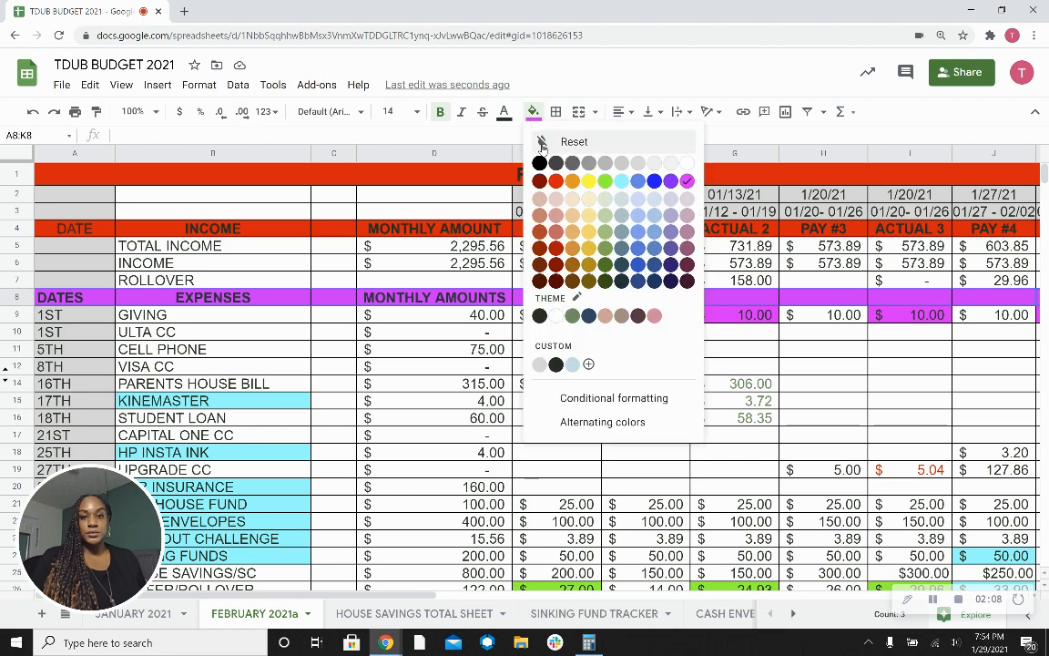
pyautogui.click(556, 181)
pyautogui.scroll(-10, 537, 184)
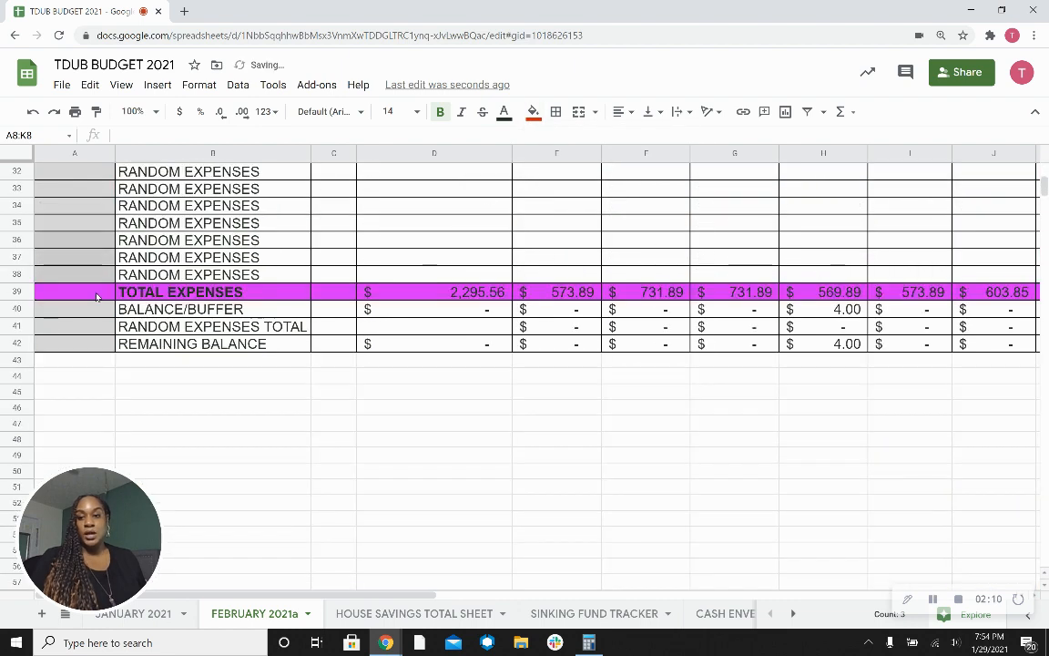
pyautogui.moveTo(89, 296); pyautogui.dragTo(920, 302)
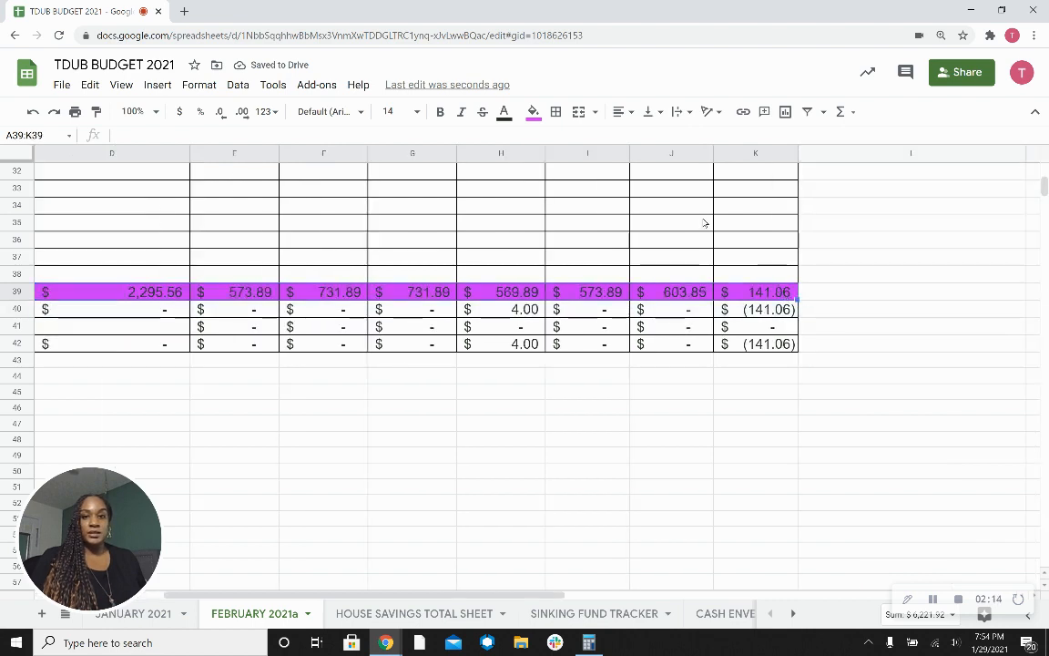
pyautogui.click(531, 111)
pyautogui.click(500, 165)
# Change the fill of the KINEMASTER and HP INSTA INK expense names to light red.
pyautogui.scroll(4, 182, 292)
pyautogui.scroll(7, 182, 291)
pyautogui.hscroll(-3, 182, 291)
pyautogui.click(88, 367)
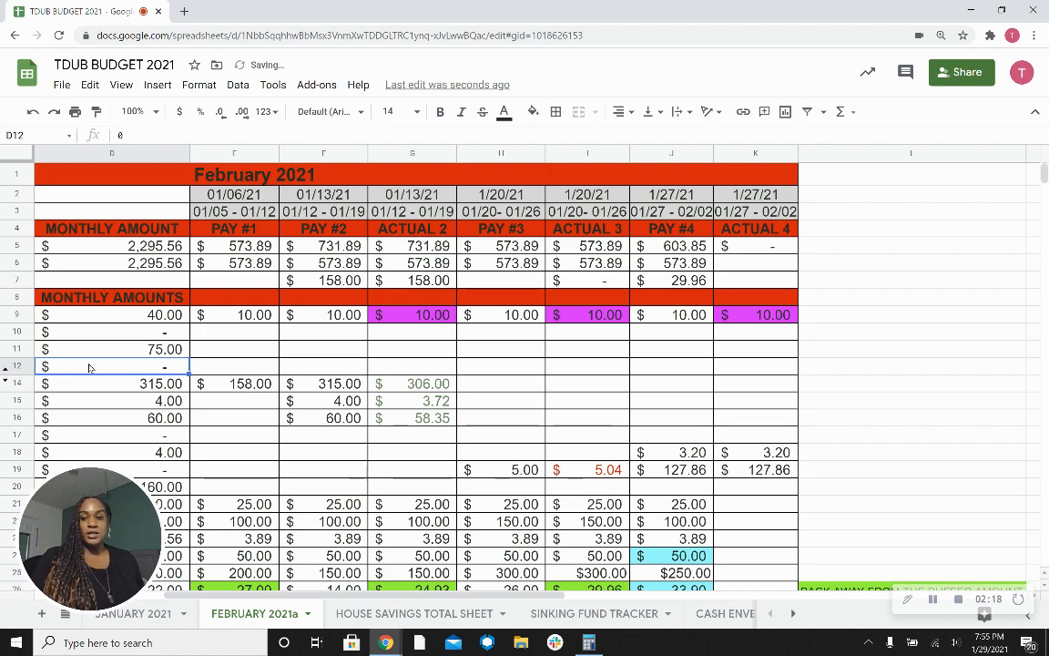
pyautogui.press('Down')
pyautogui.press('Down')
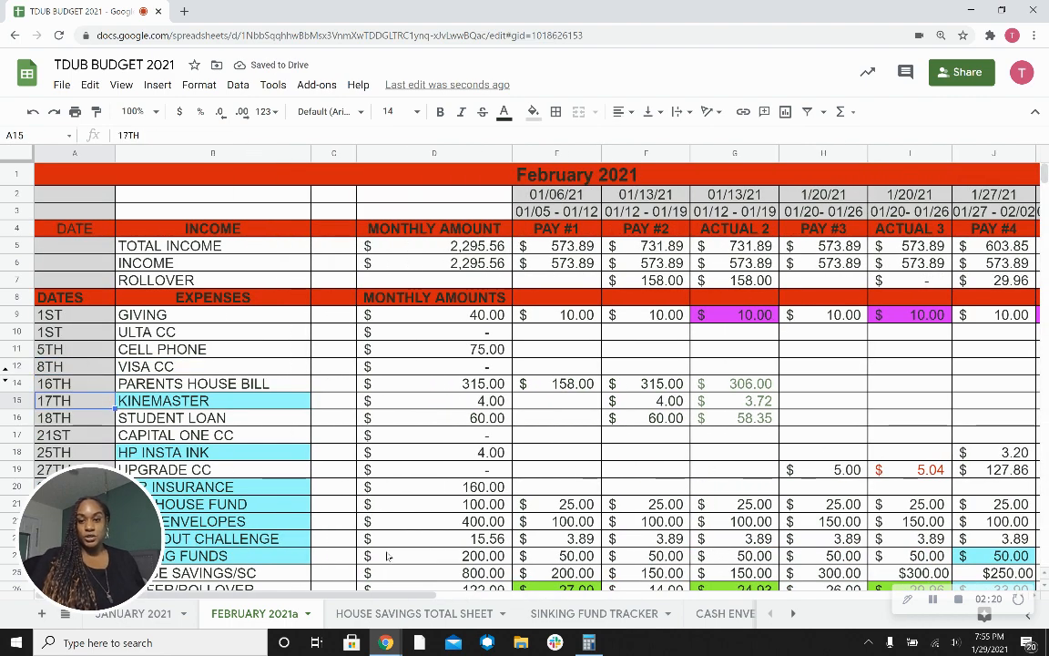
pyautogui.scroll(-3, 394, 495)
pyautogui.click(250, 200)
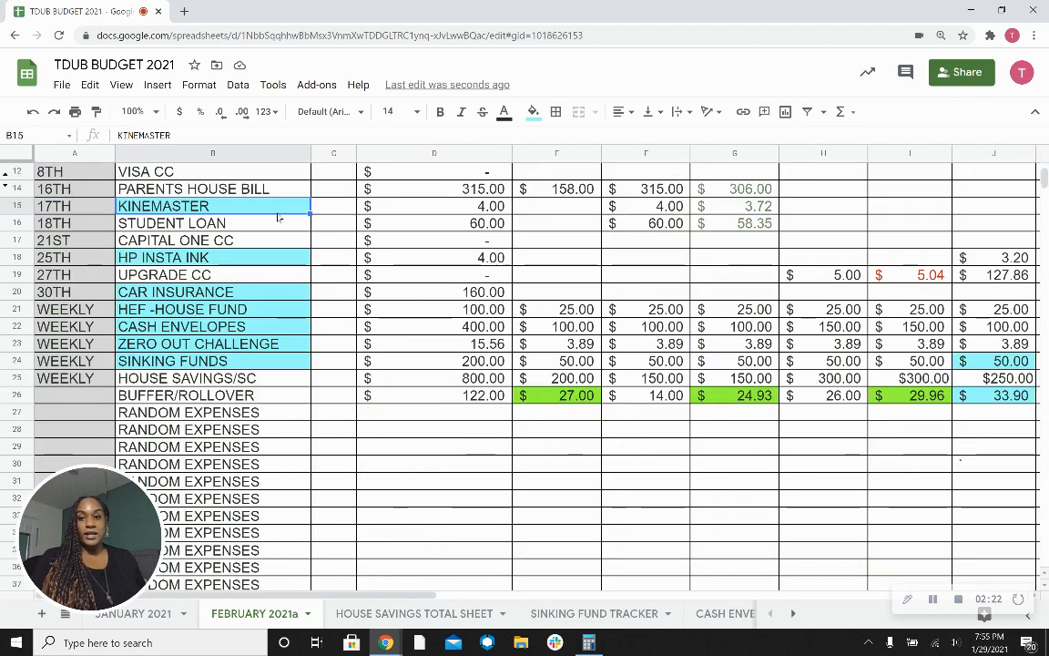
pyautogui.click(533, 112)
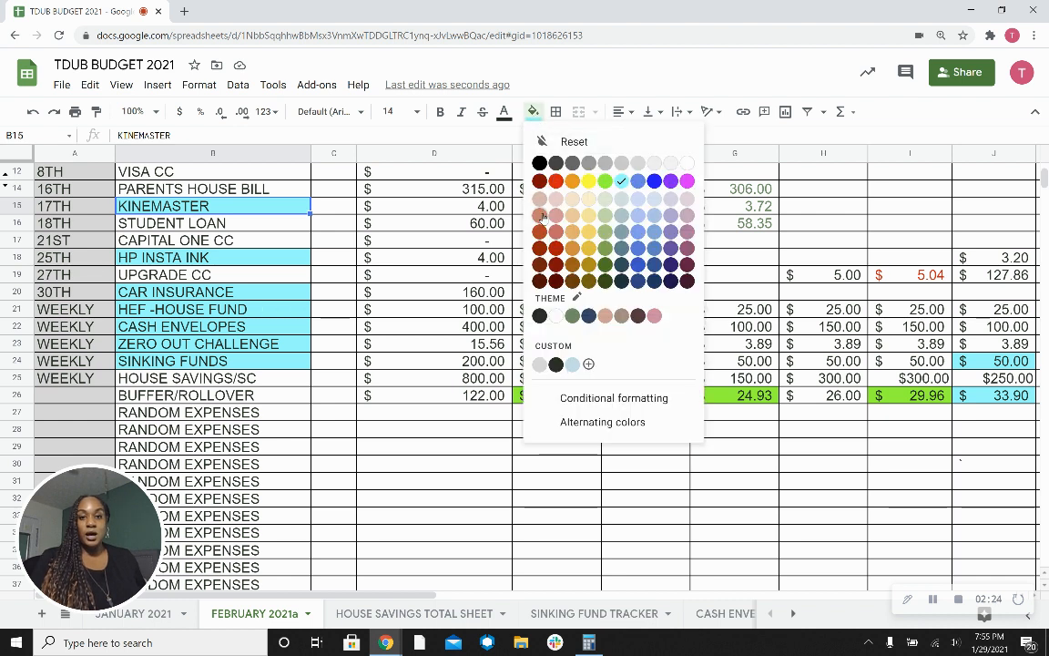
pyautogui.click(556, 201)
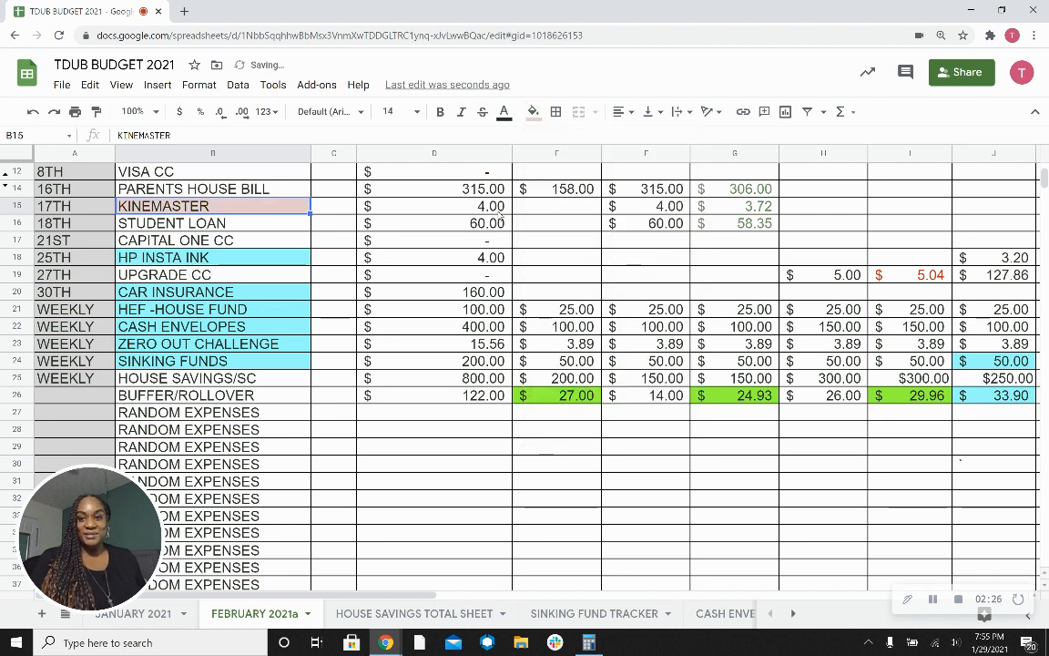
pyautogui.click(183, 262)
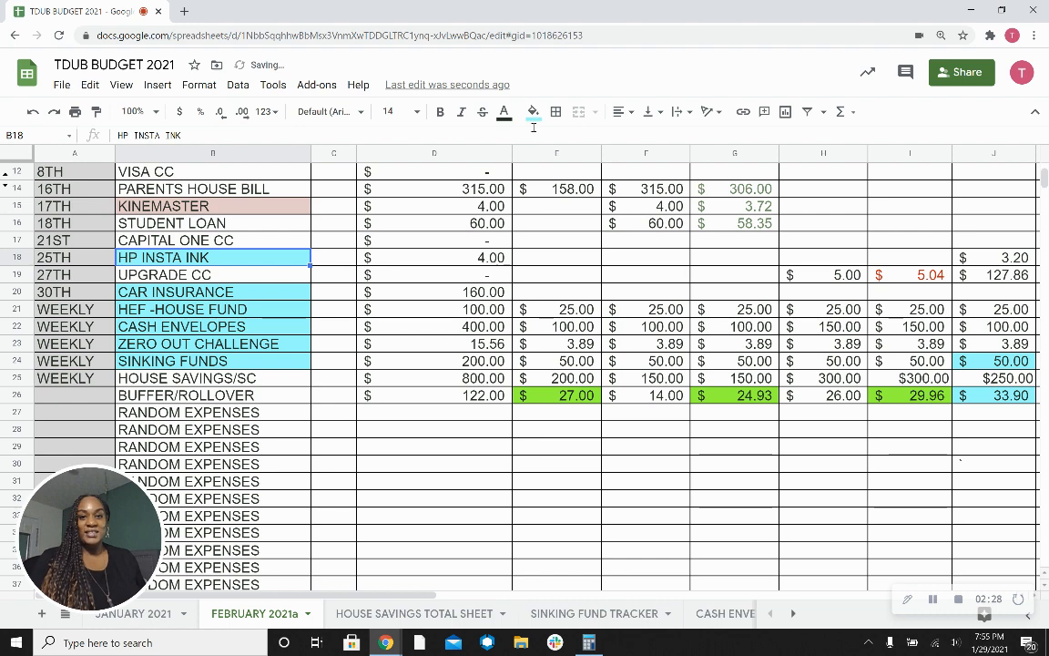
pyautogui.click(533, 111)
pyautogui.click(557, 199)
# Fill the expense names from CAR INSURANCE through SINKING FUNDS (B20:B24) with the same light red.
pyautogui.moveTo(218, 292); pyautogui.dragTo(226, 362)
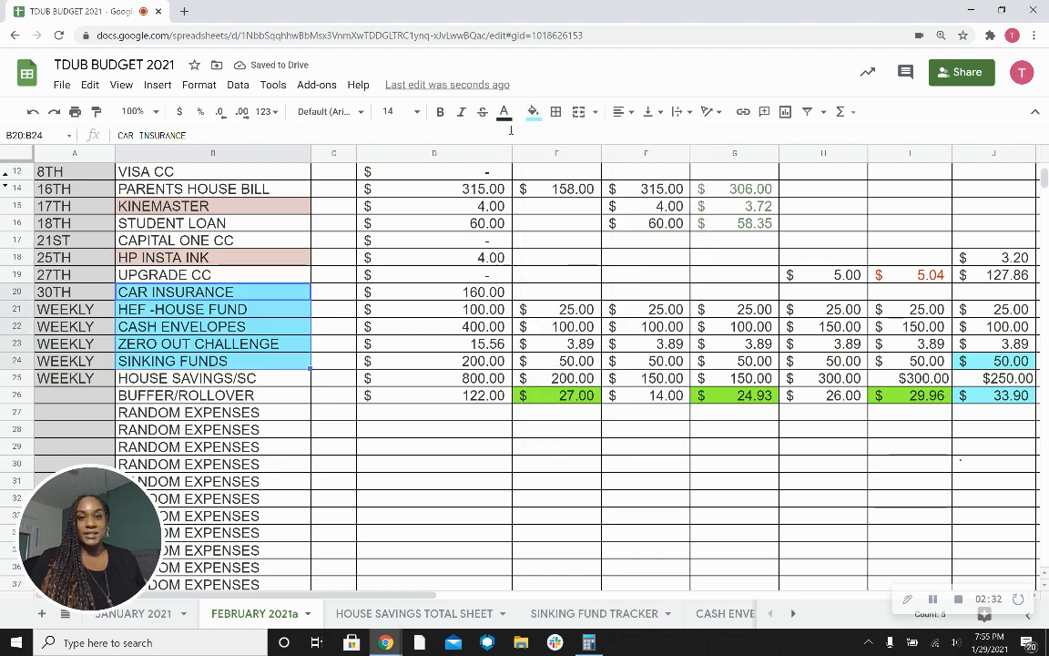
pyautogui.click(533, 111)
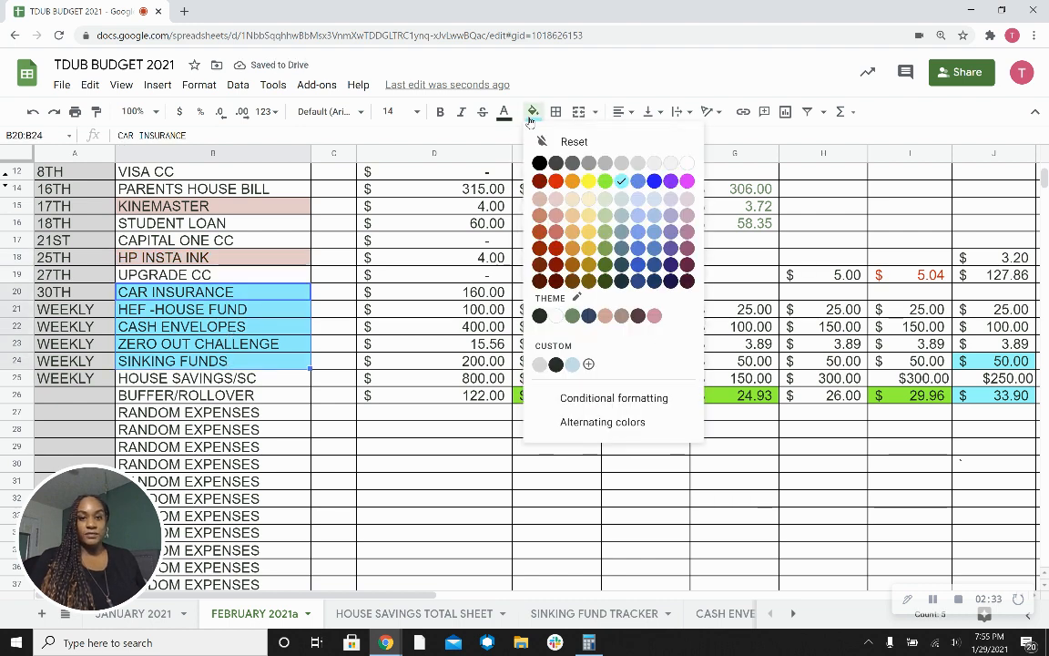
pyautogui.click(555, 198)
pyautogui.click(476, 416)
# Clear all pay and actual expense amounts in E9:K38, keeping the monthly amounts column.
pyautogui.scroll(3, 476, 416)
pyautogui.scroll(-5, 492, 415)
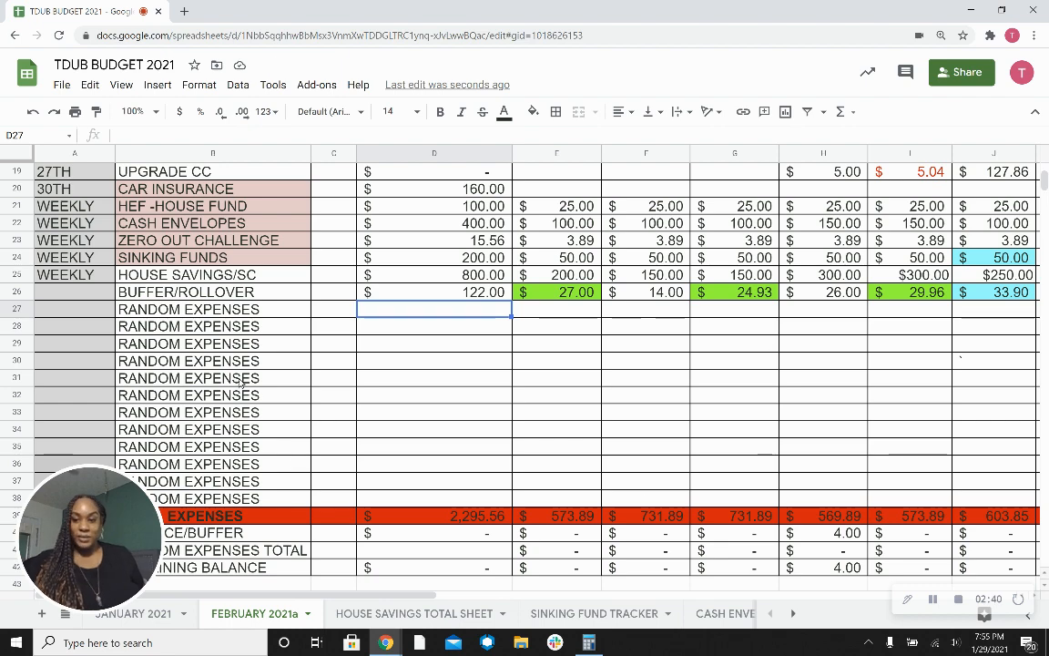
pyautogui.scroll(6, 219, 378)
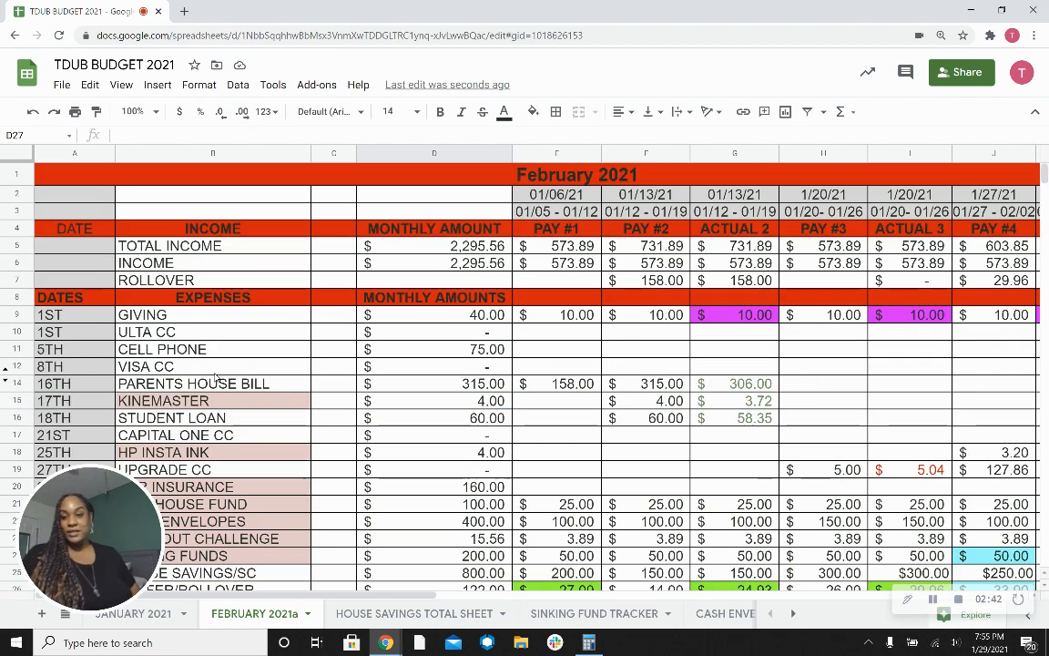
pyautogui.scroll(-2, 460, 355)
pyautogui.scroll(2, 460, 355)
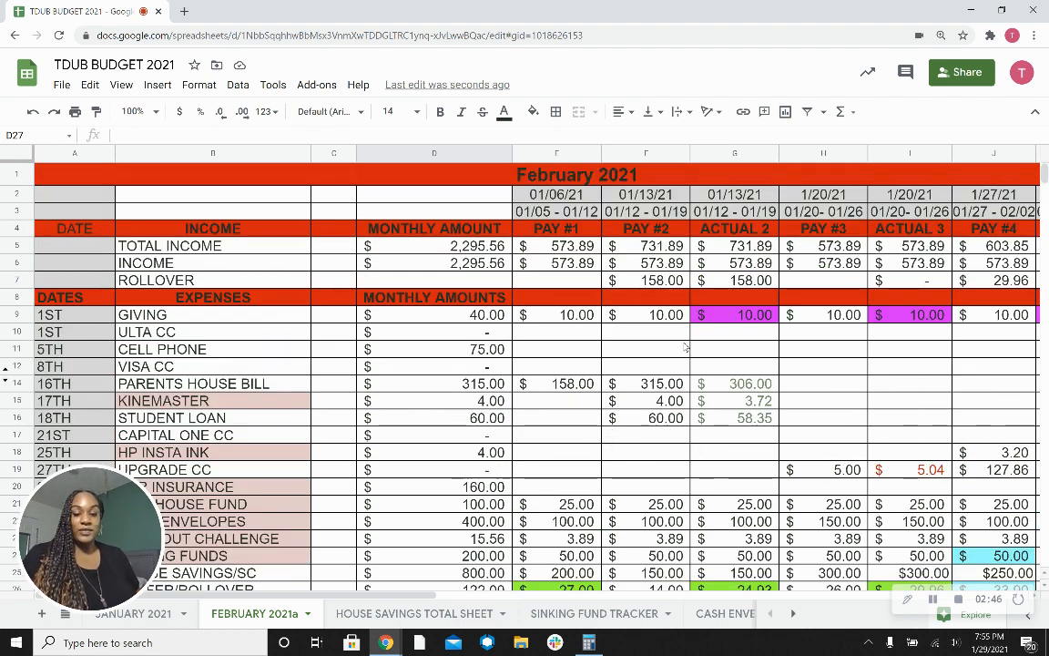
pyautogui.moveTo(563, 317); pyautogui.dragTo(776, 543)
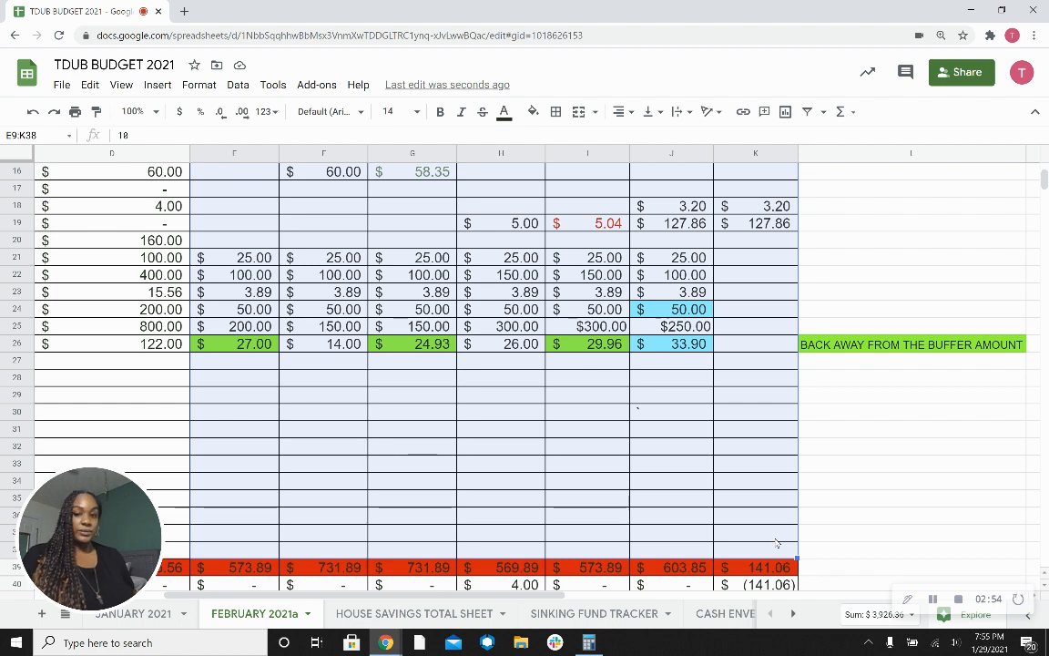
pyautogui.press('Delete')
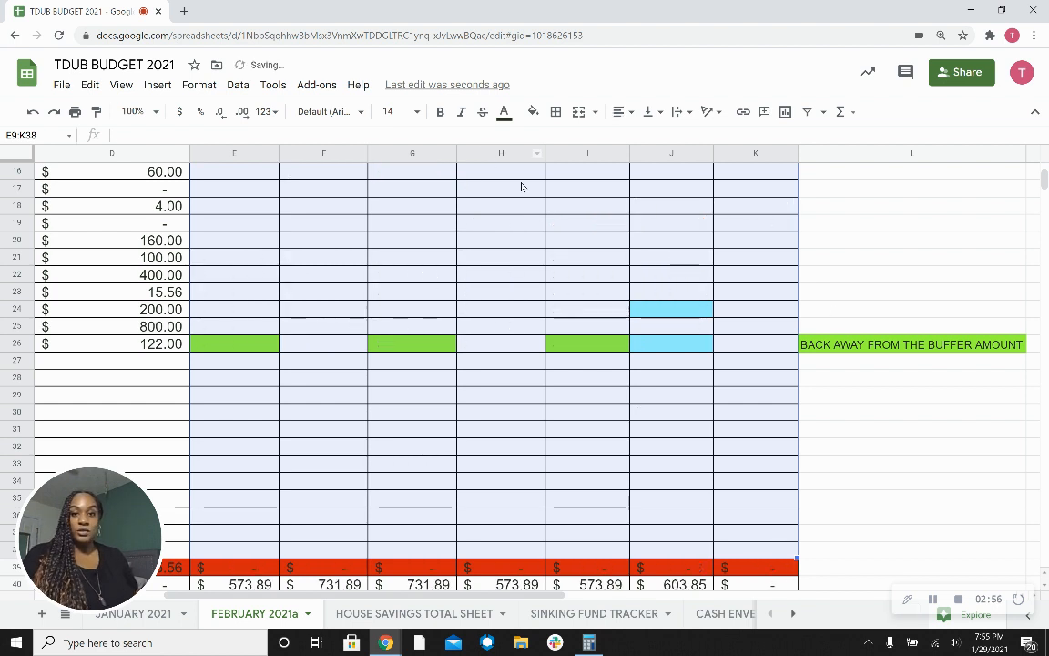
# Remove the fill colour from the pay and actual expense cells E9:K38.
pyautogui.scroll(5, 497, 164)
pyautogui.click(535, 112)
pyautogui.click(573, 141)
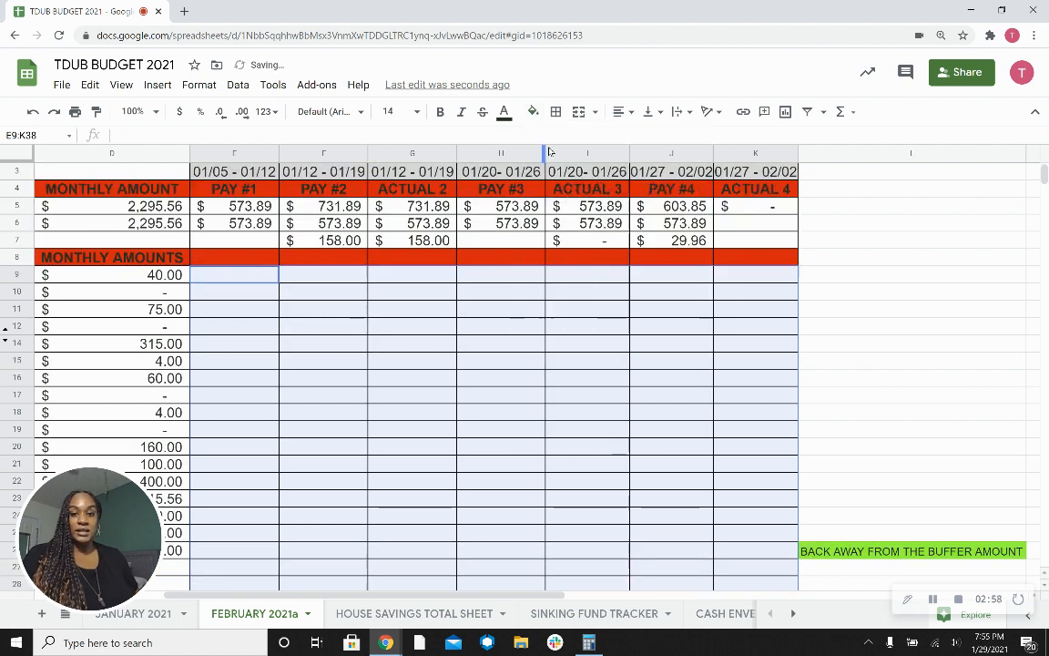
# Delete the buffer amount note in L26 beside the expense table and remove the cell's green fill.
pyautogui.click(845, 553)
pyautogui.press('Delete')
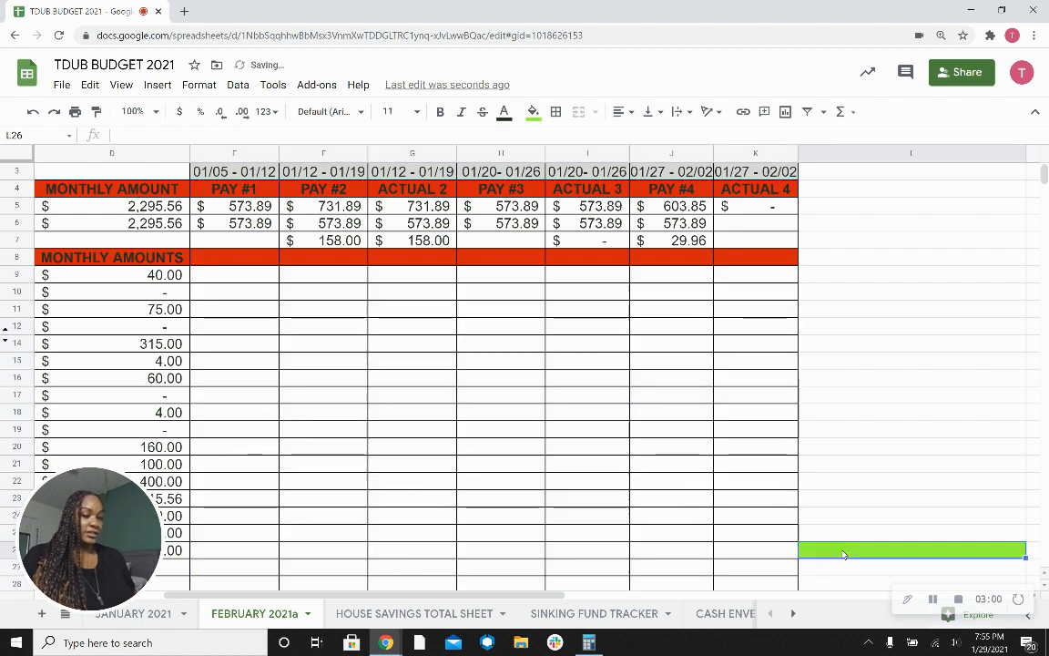
pyautogui.click(534, 112)
pyautogui.click(574, 139)
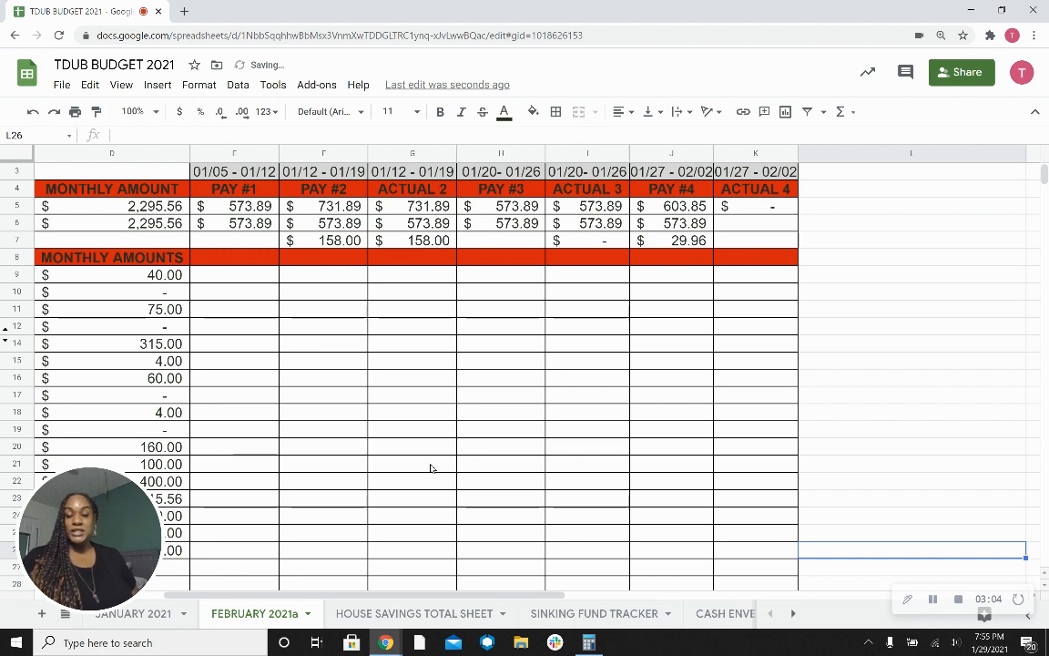
# Review the INCOME and ROLLOVER rows together with the sheet's date and pay headers.
pyautogui.click(281, 310)
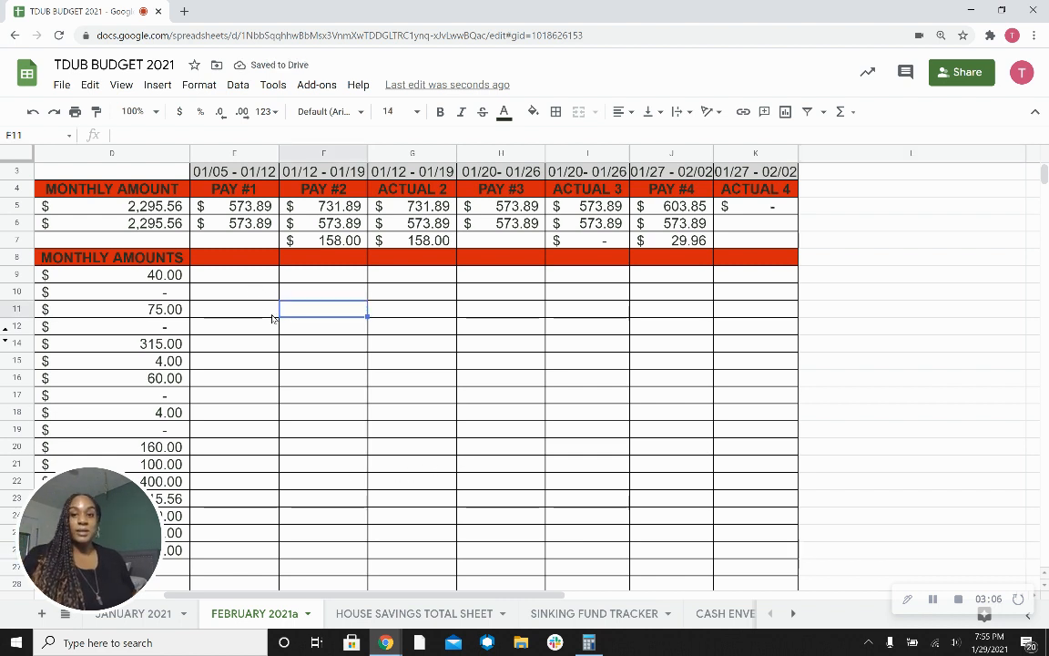
pyautogui.press('Left')
pyautogui.press('Left')
pyautogui.press('Left')
pyautogui.press('Left')
pyautogui.press('Up')
pyautogui.press('Up')
pyautogui.press('Up')
pyautogui.press('Up')
pyautogui.press('Up')
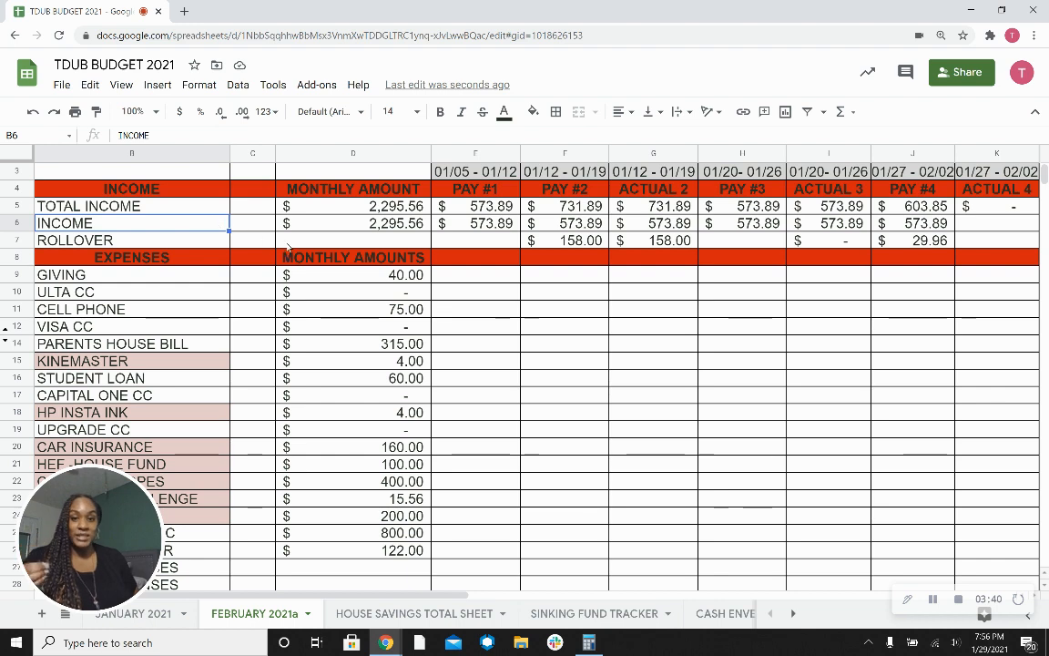
pyautogui.scroll(1, 713, 365)
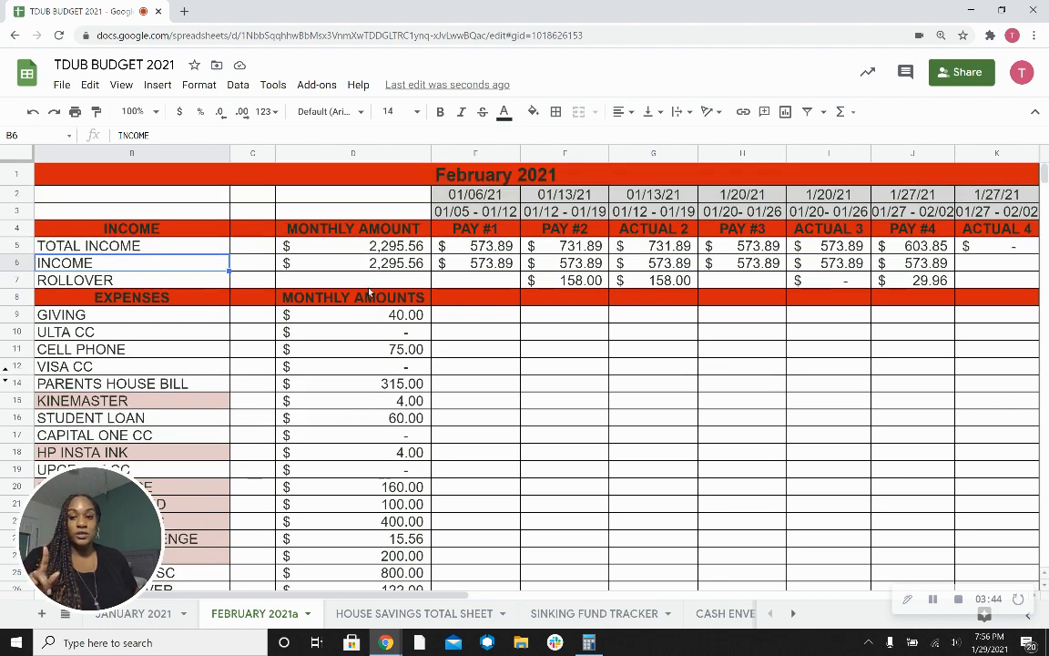
pyautogui.click(145, 284)
pyautogui.press('Left')
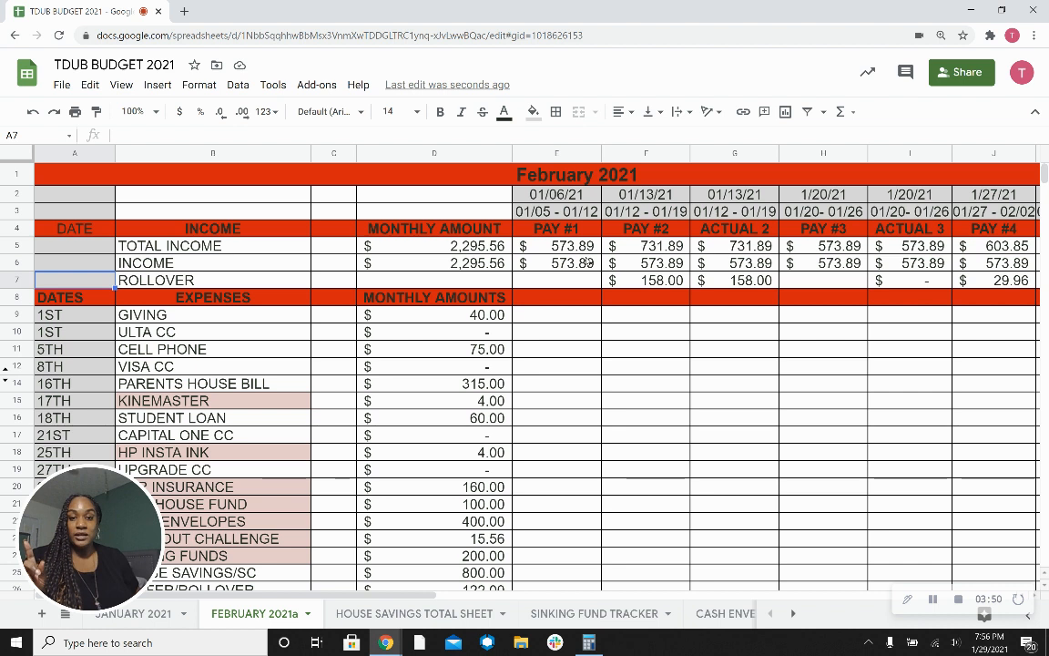
# Clear the pay and actual amounts in the INCOME and ROLLOVER rows, E6:K7, keeping the monthly amount column.
pyautogui.click(573, 263)
pyautogui.click(575, 272)
pyautogui.moveTo(530, 258); pyautogui.dragTo(285, 280)
pyautogui.press('Delete')
pyautogui.press('Home')
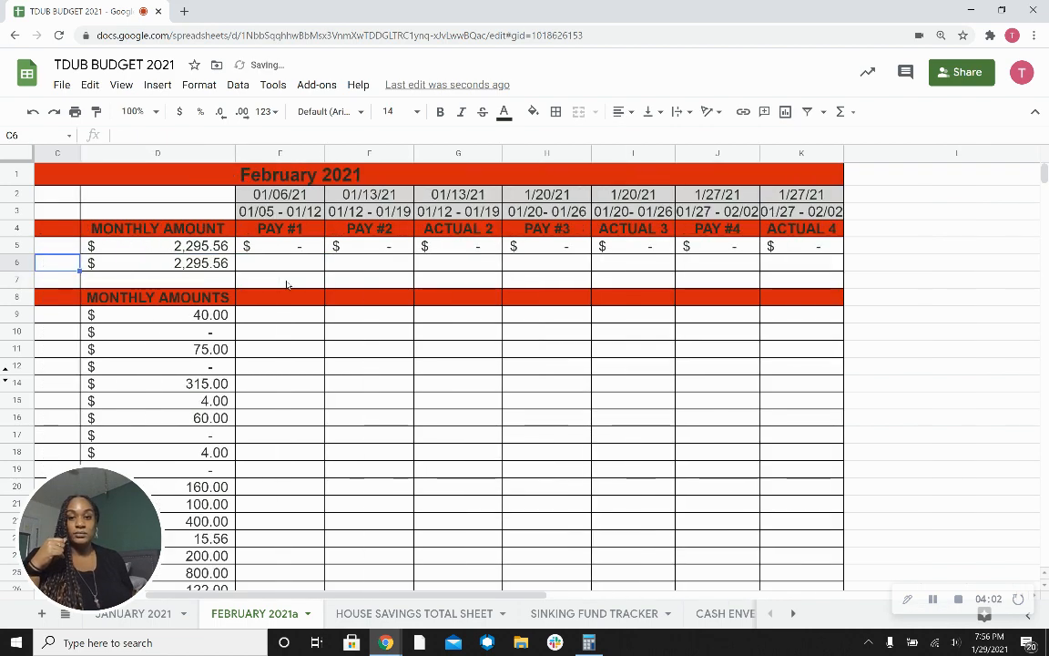
# Check the total and balance rows below the expenses, and inspect the monthly TOTAL INCOME, INCOME and ROLLOVER cells.
pyautogui.scroll(-10, 567, 456)
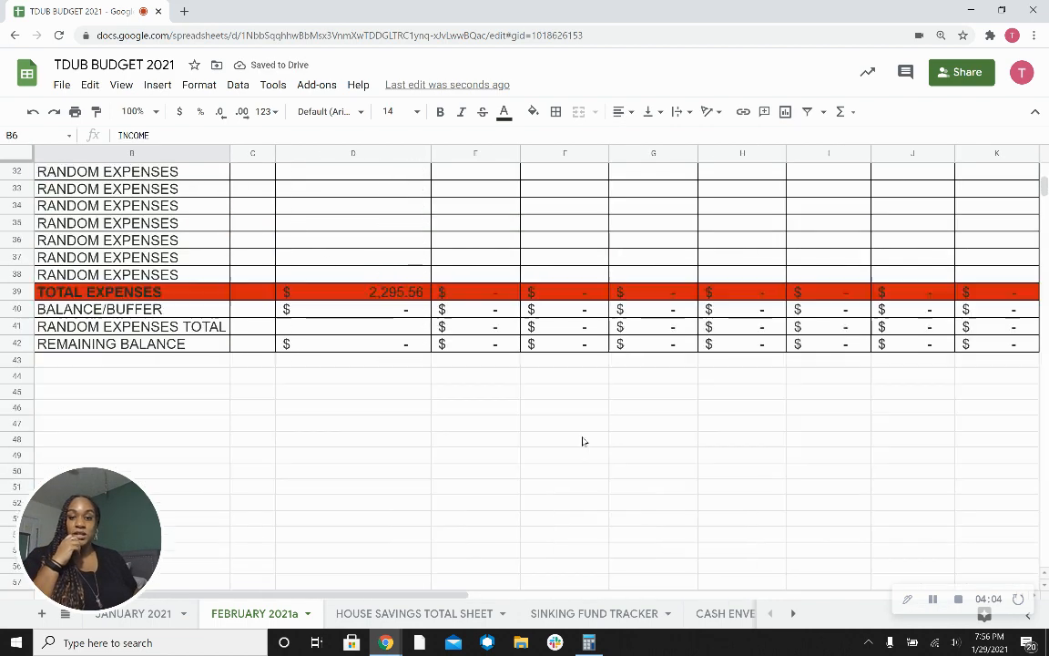
pyautogui.scroll(10, 585, 434)
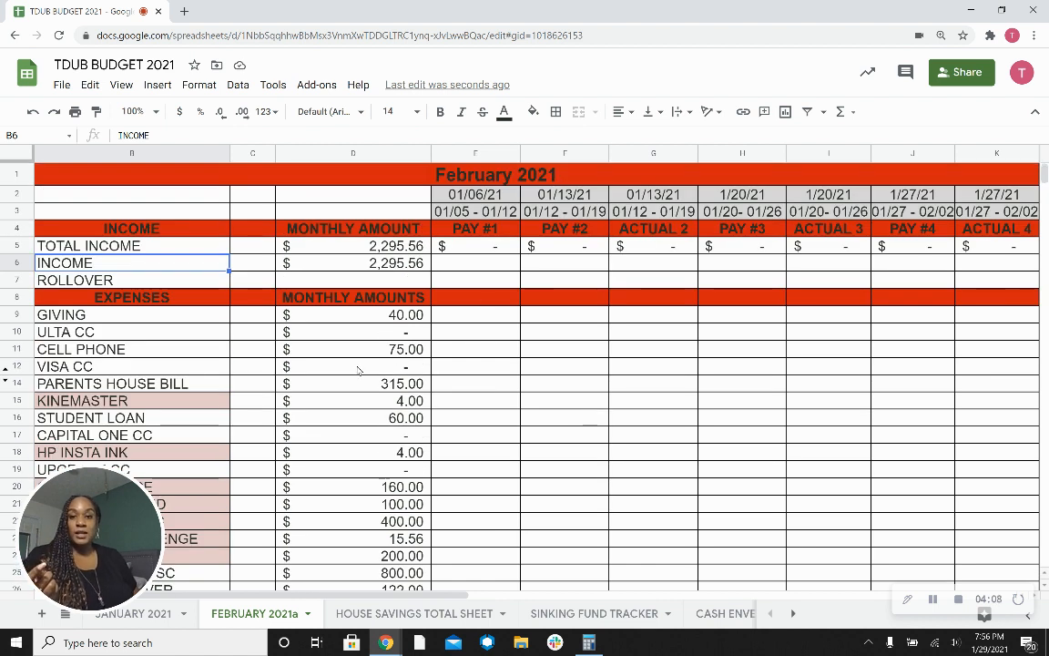
pyautogui.click(123, 246)
pyautogui.click(340, 244)
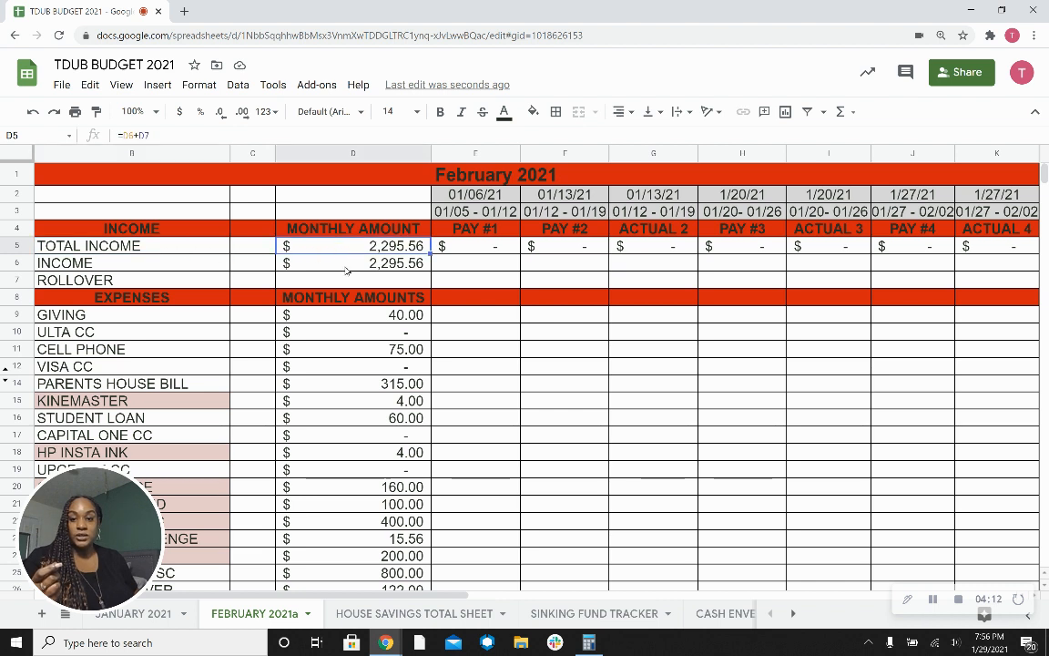
pyautogui.click(347, 271)
pyautogui.click(357, 276)
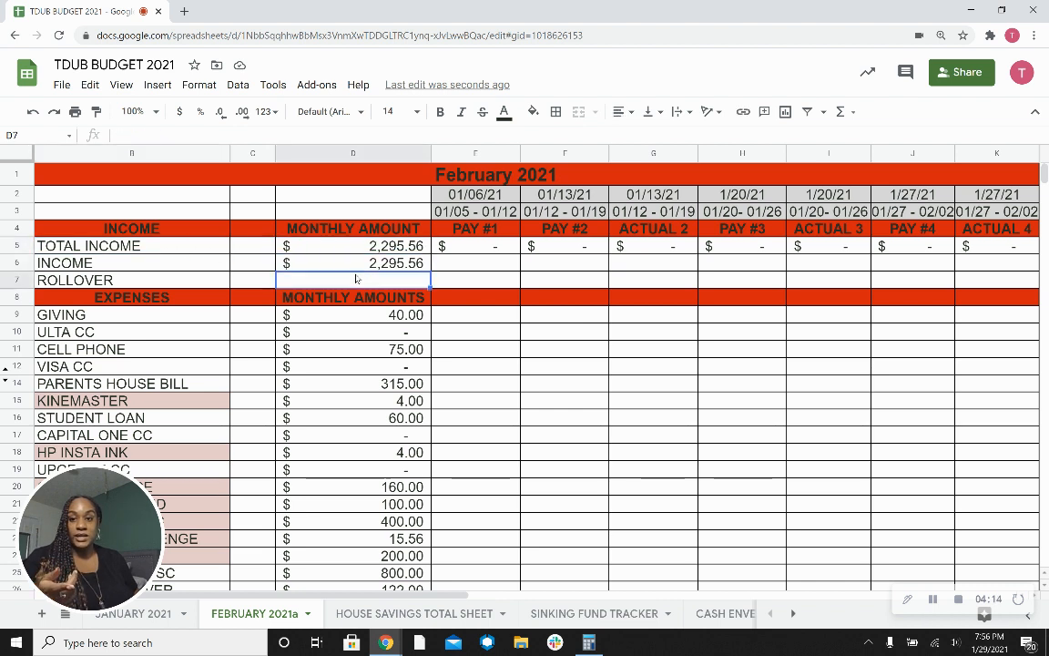
pyautogui.click(365, 267)
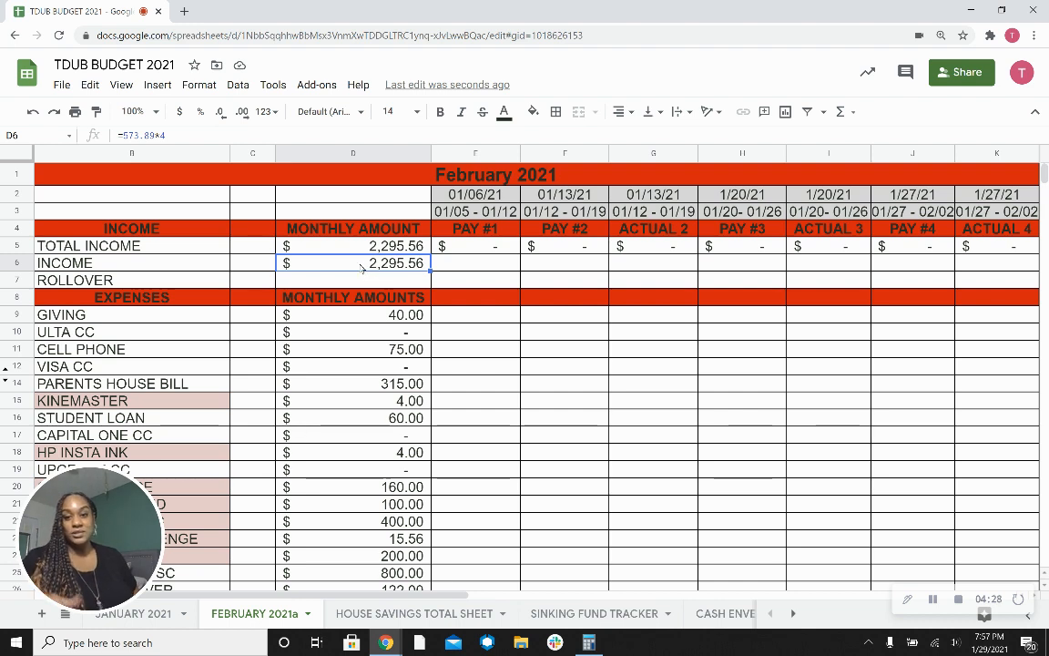
# Review the monthly expense amounts in column D one by one, from GIVING down to CAR INSURANCE.
pyautogui.scroll(-2, 449, 285)
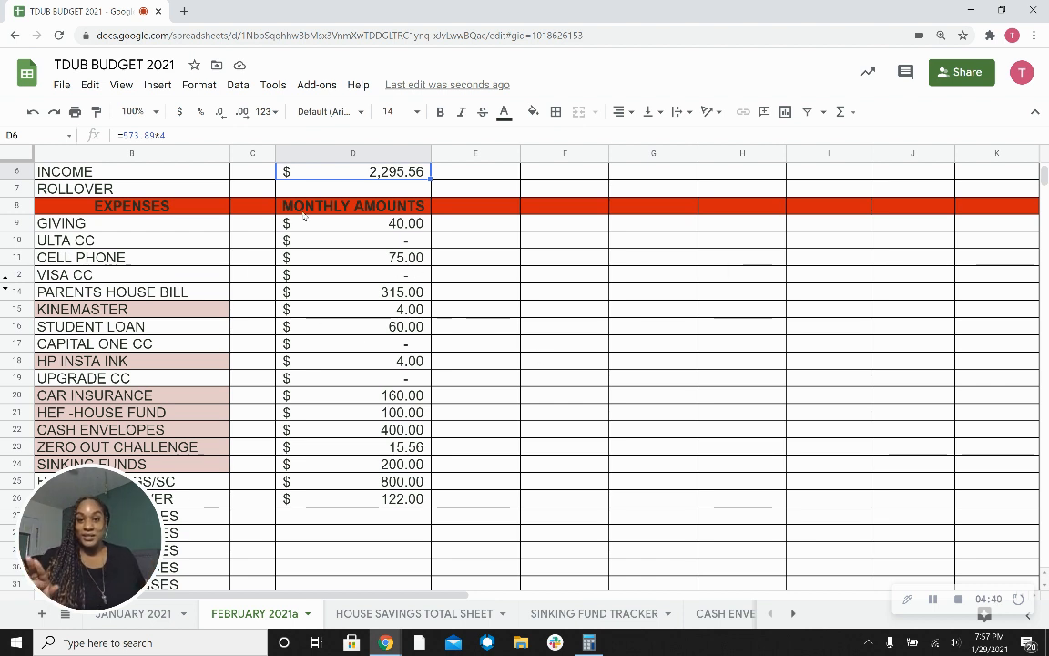
pyautogui.click(371, 226)
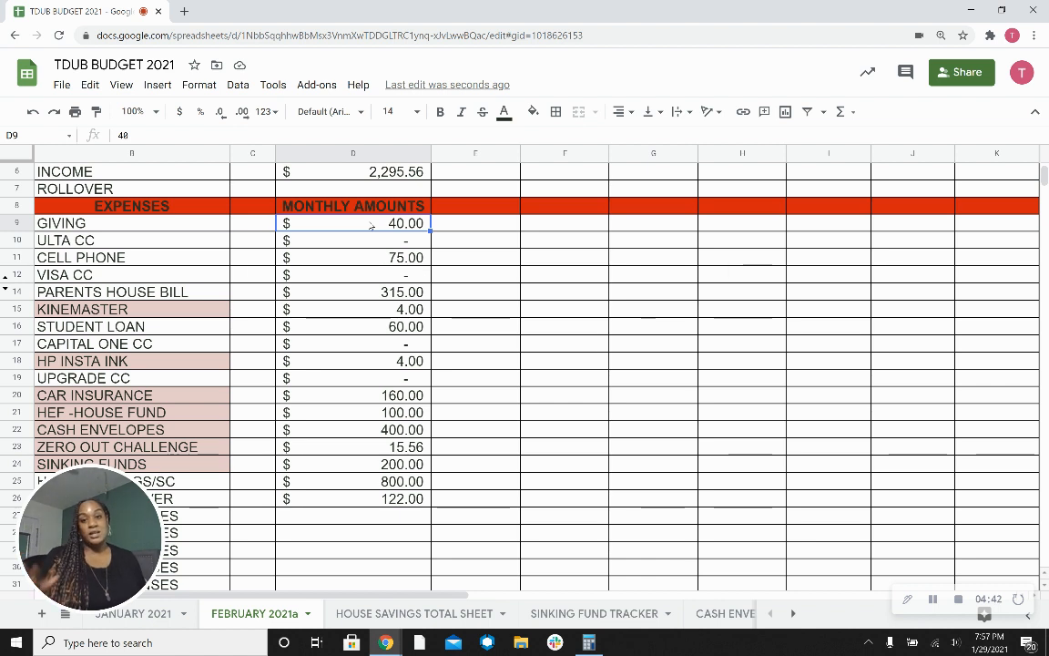
pyautogui.press('Down')
pyautogui.press('Down')
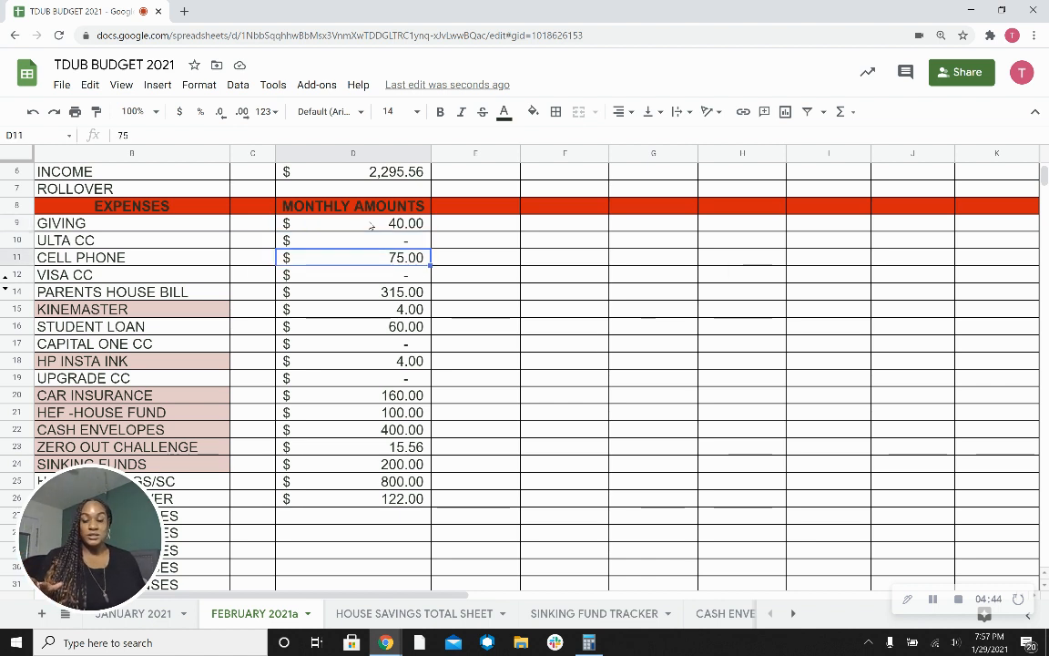
pyautogui.press('Up')
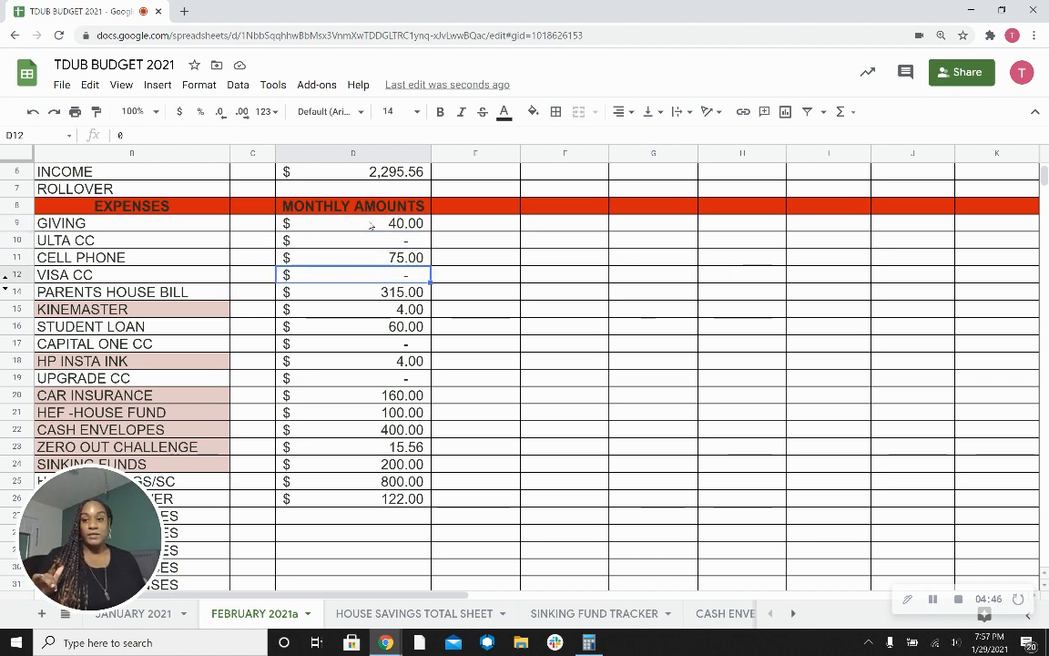
pyautogui.press('Down')
pyautogui.press('Down')
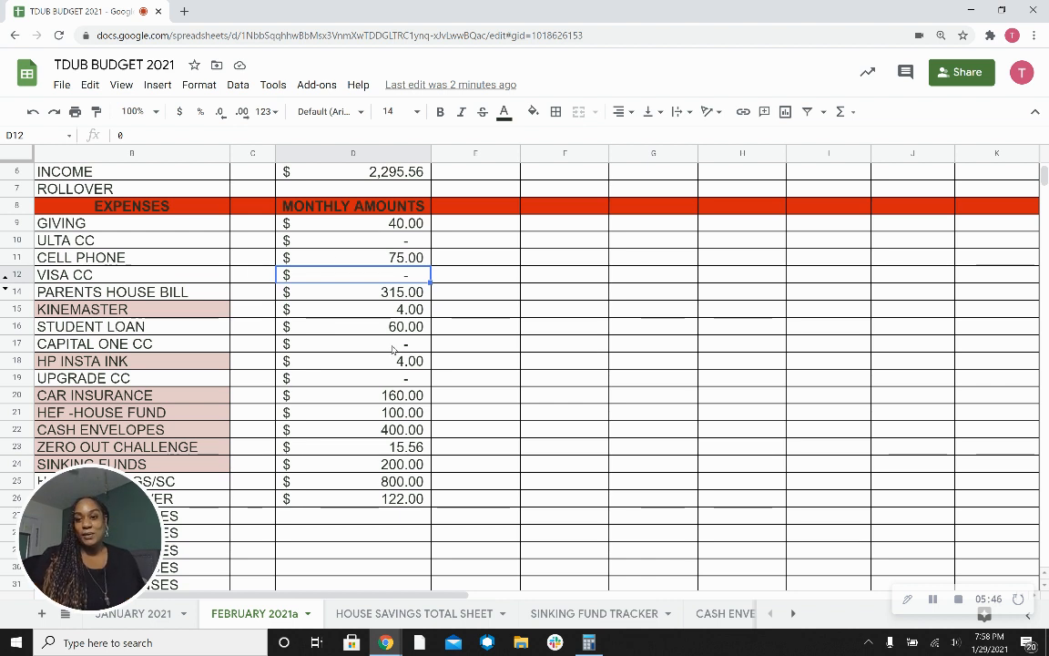
pyautogui.click(392, 299)
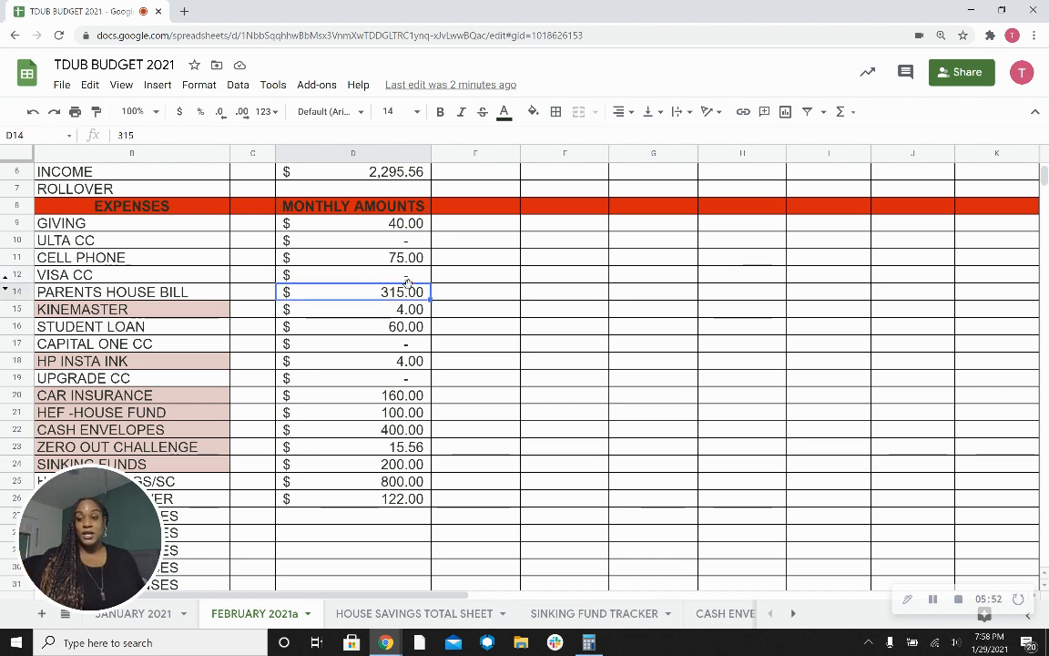
pyautogui.moveTo(65, 499); pyautogui.dragTo(791, 143)
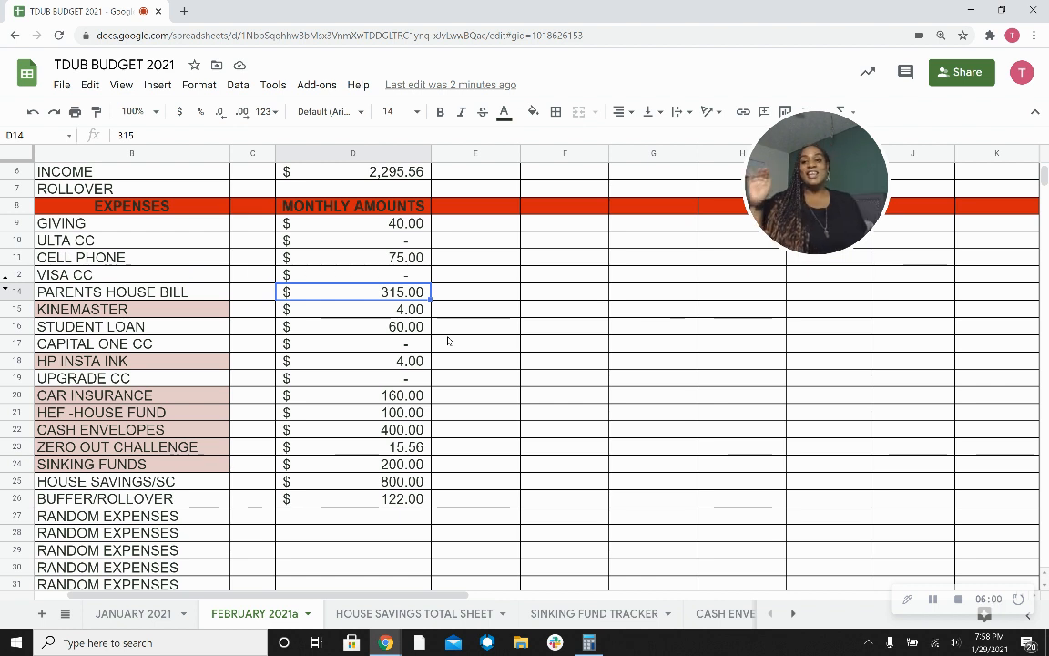
pyautogui.press('Down')
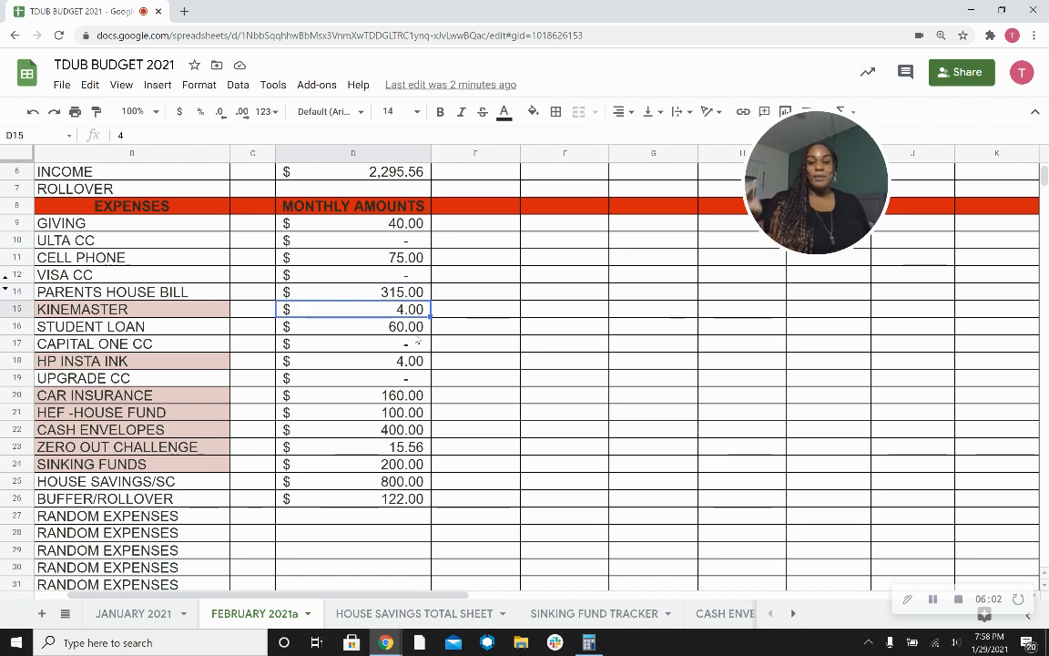
pyautogui.click(415, 333)
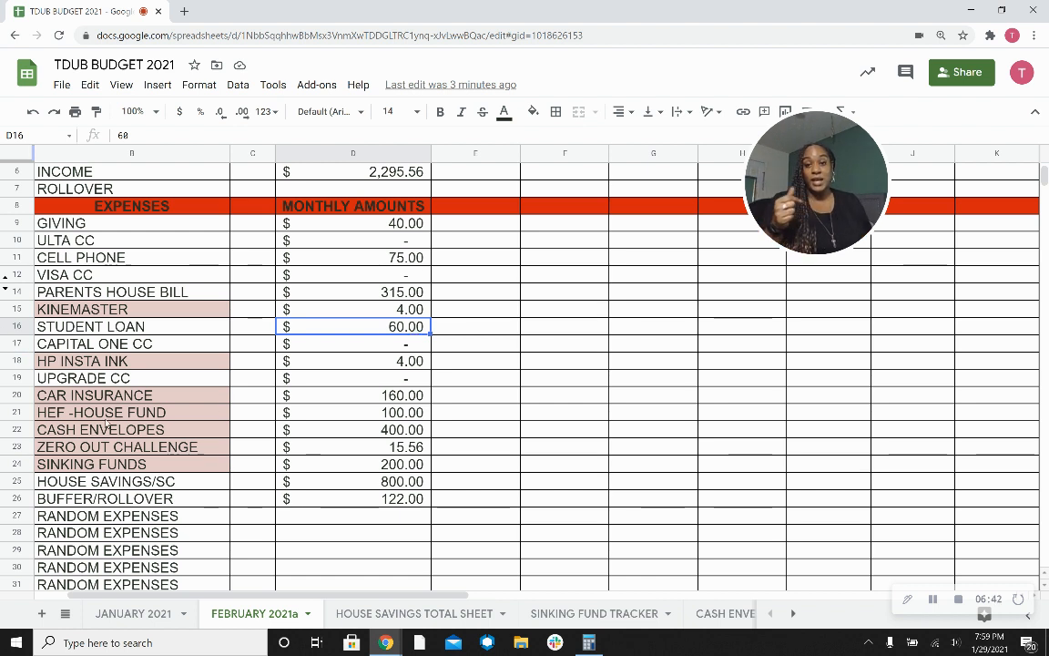
pyautogui.click(369, 349)
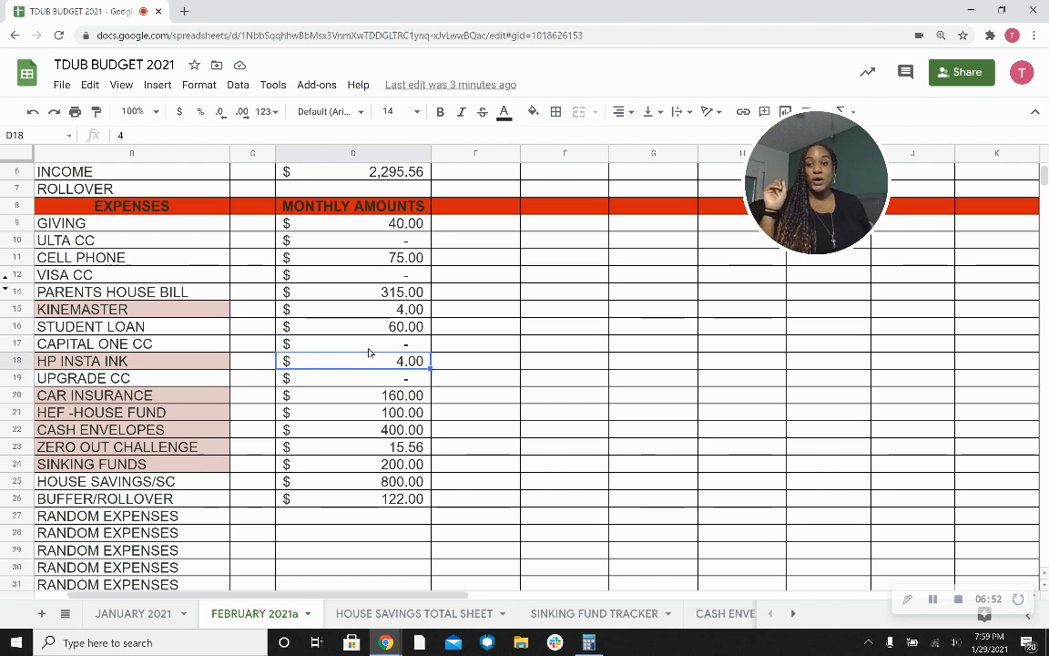
pyautogui.press('Down')
pyautogui.press('Down')
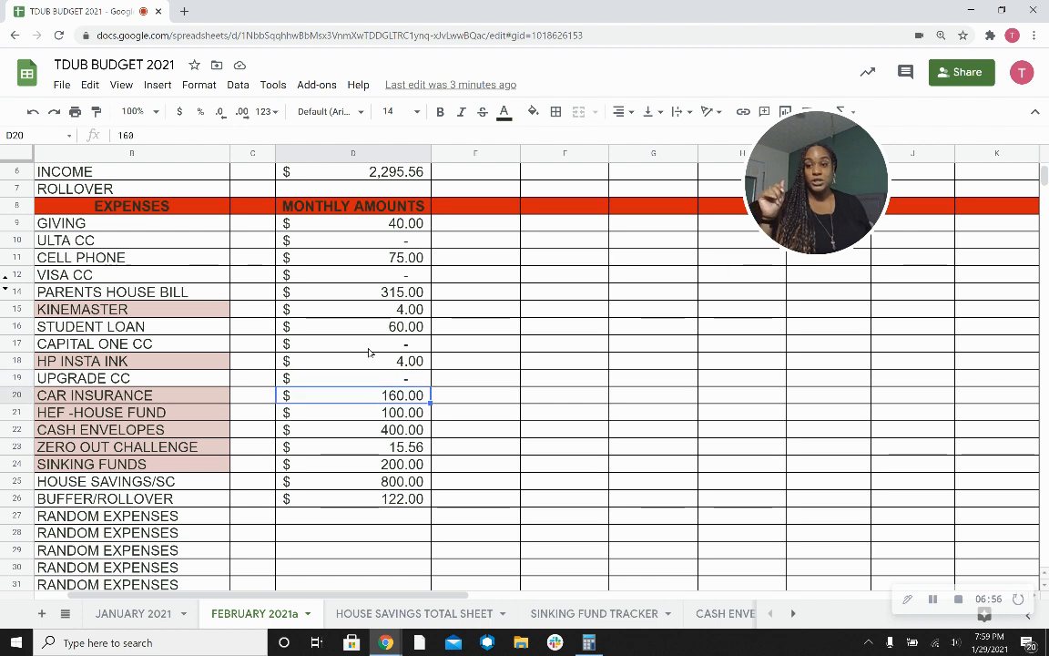
pyautogui.press('Up')
pyautogui.press('Down')
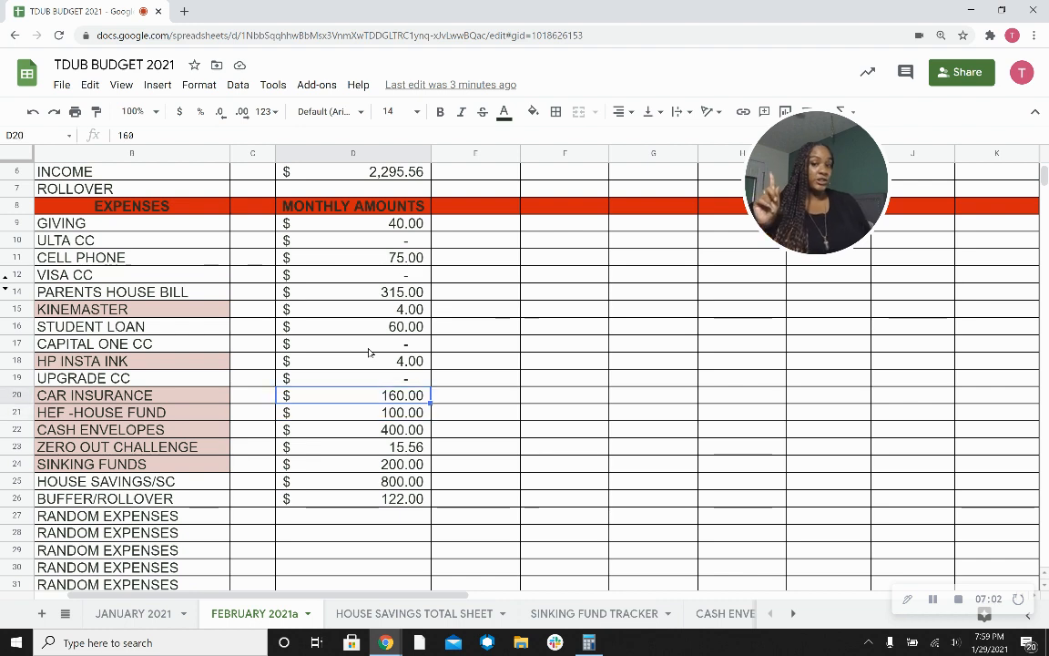
# Consult the UPGRADE CC payments in the January 2021 sheet, and set the monthly CAR INSURANCE amount in the February sheet to 130.
pyautogui.click(132, 613)
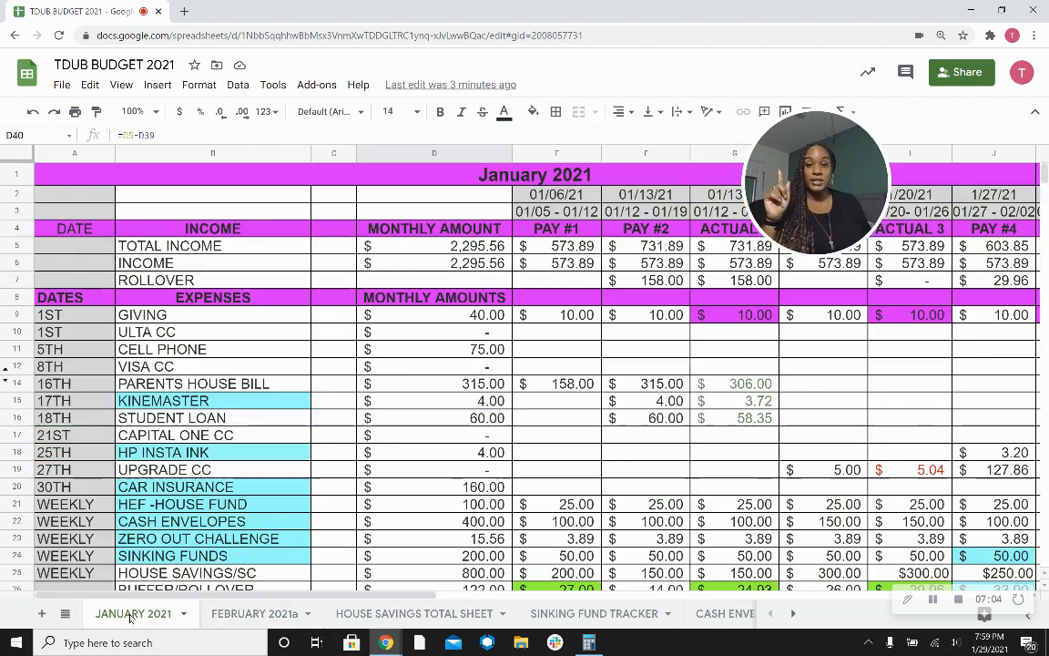
pyautogui.moveTo(909, 453); pyautogui.dragTo(910, 467)
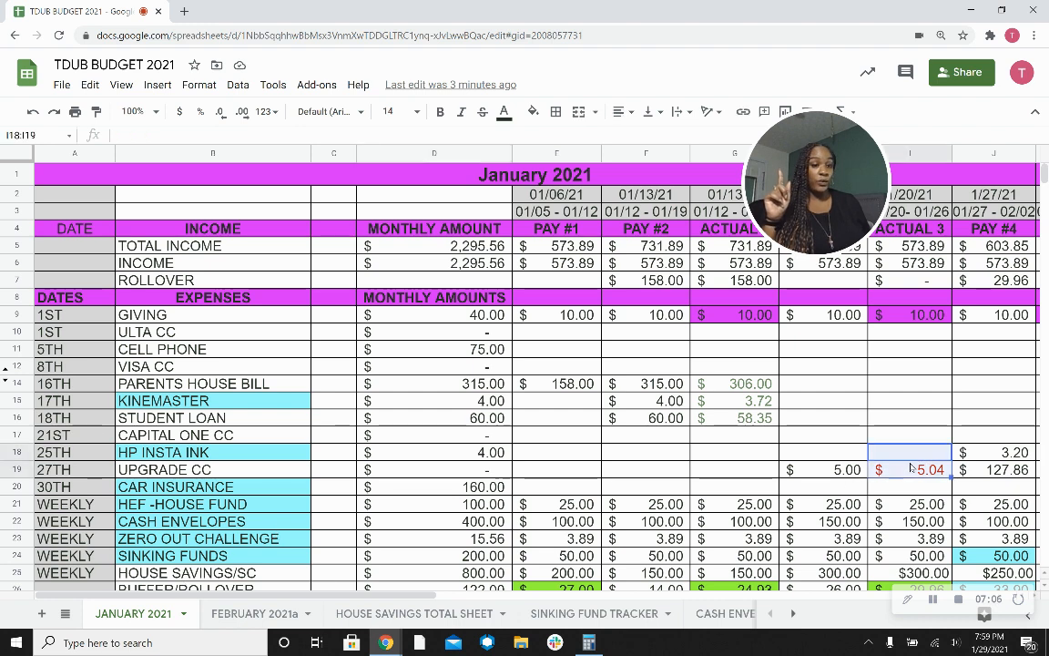
pyautogui.press('Right')
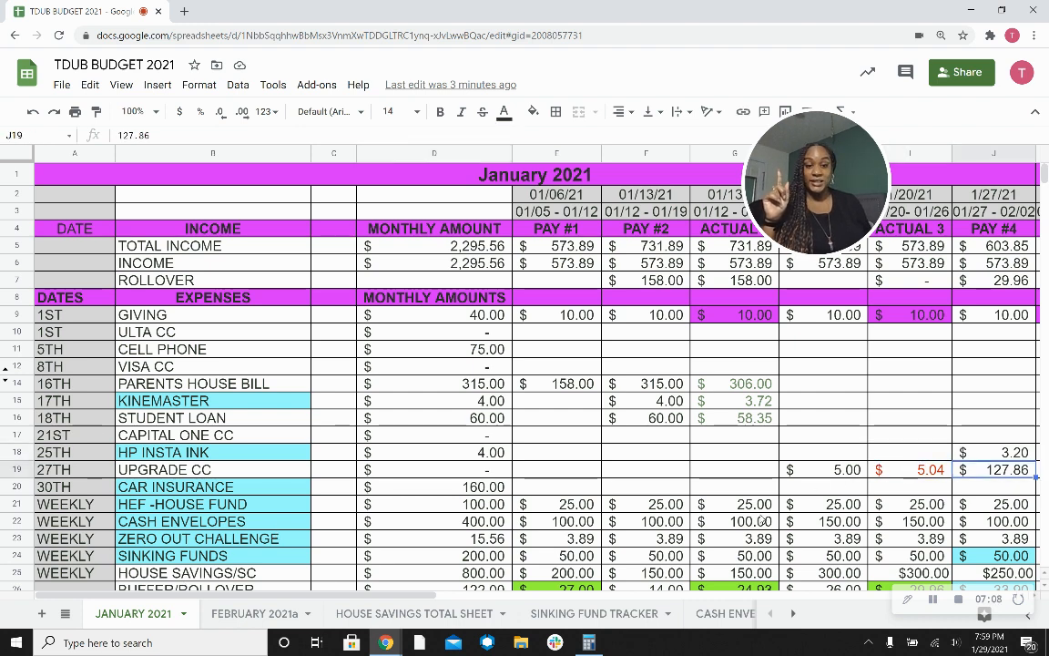
pyautogui.click(266, 613)
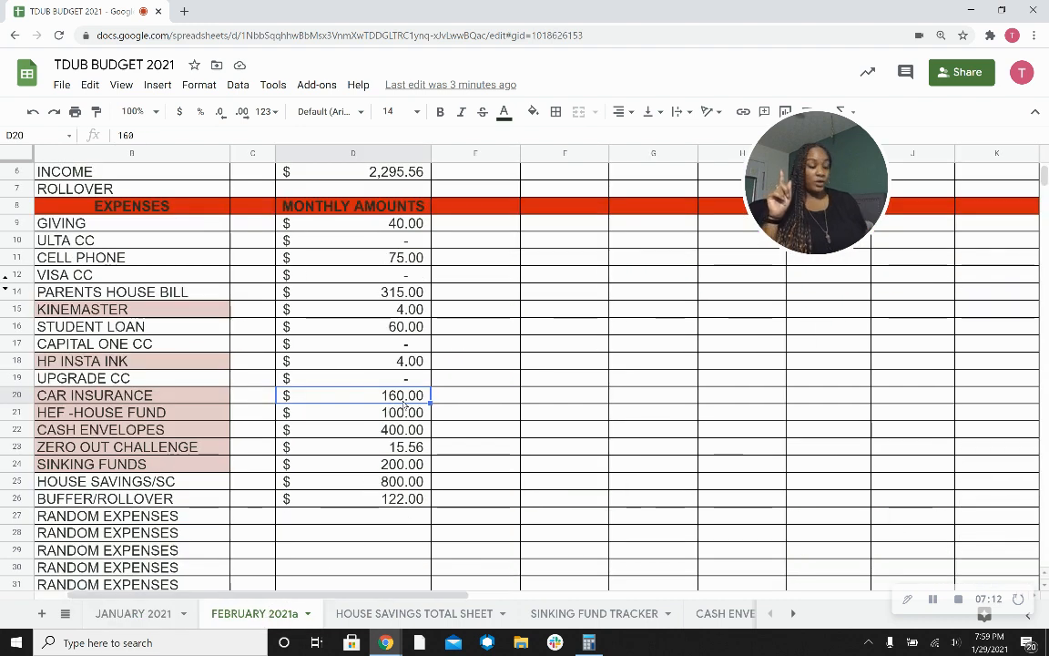
pyautogui.write('1')
pyautogui.write('2')
pyautogui.press('BackSpace')
pyautogui.write('30')
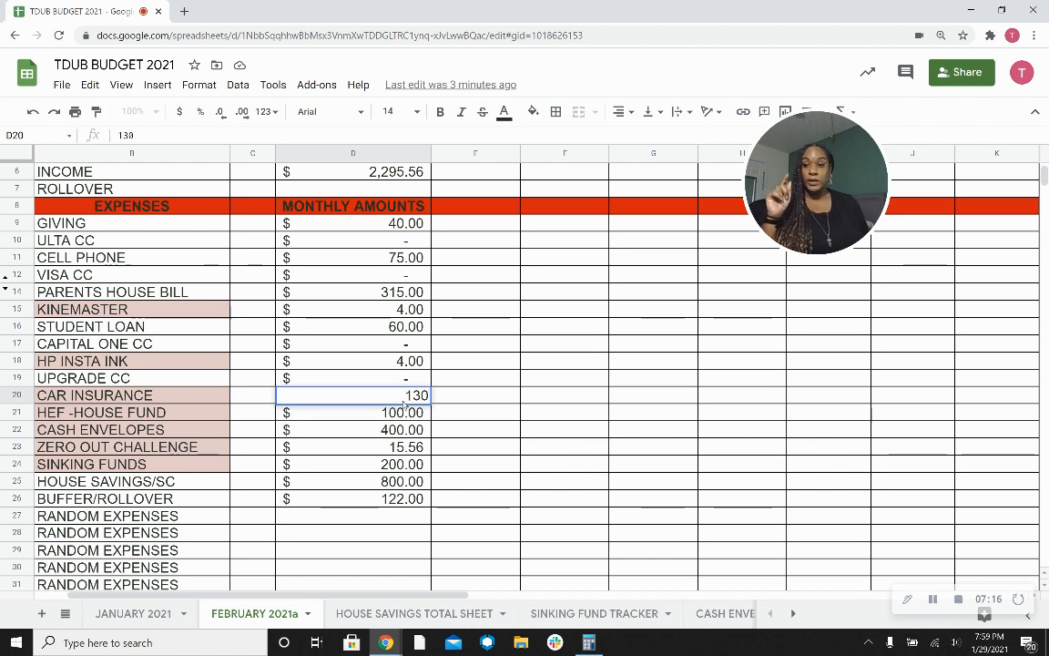
pyautogui.press('Return')
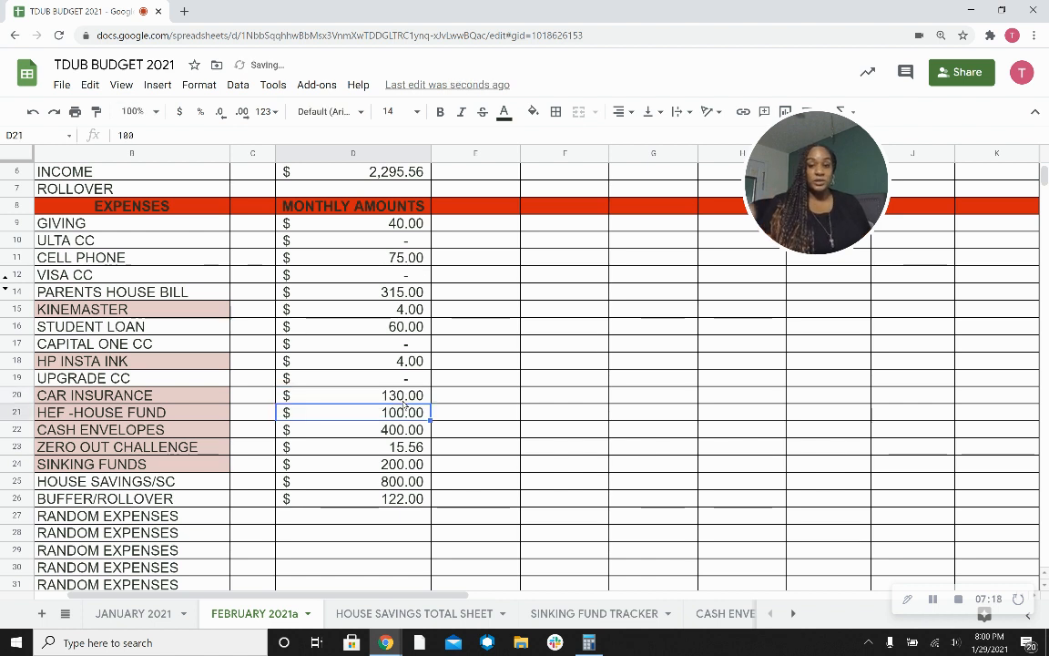
# Review the monthly CASH ENVELOPES and ZERO OUT CHALLENGE amounts and the INCOME formula, and calculate 3.89 × 4 in Calculator.
pyautogui.press('Down')
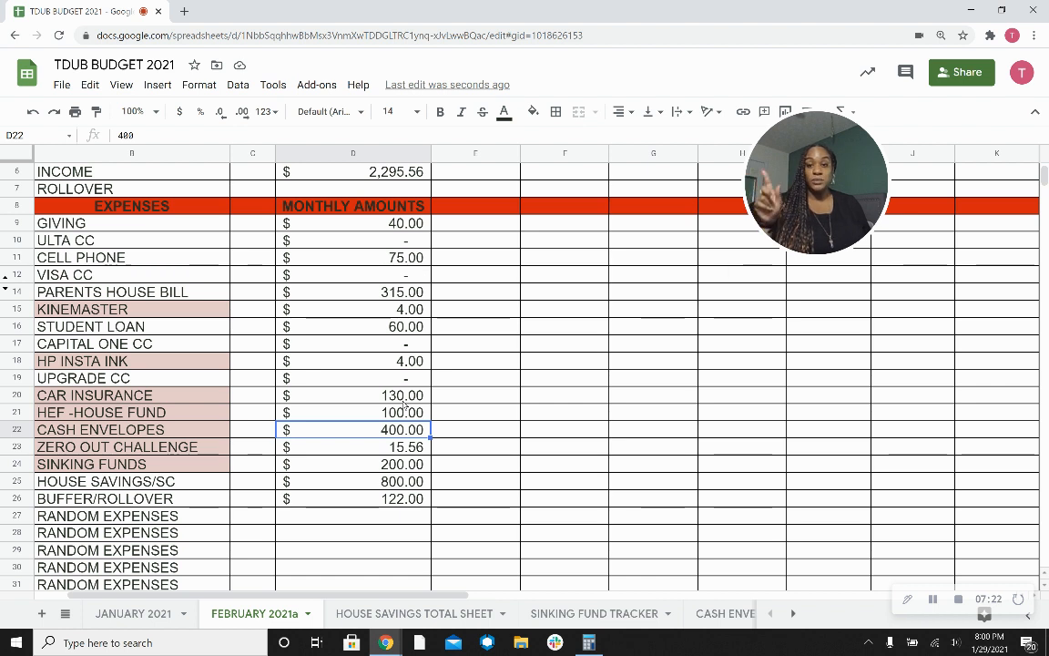
pyautogui.press('Down')
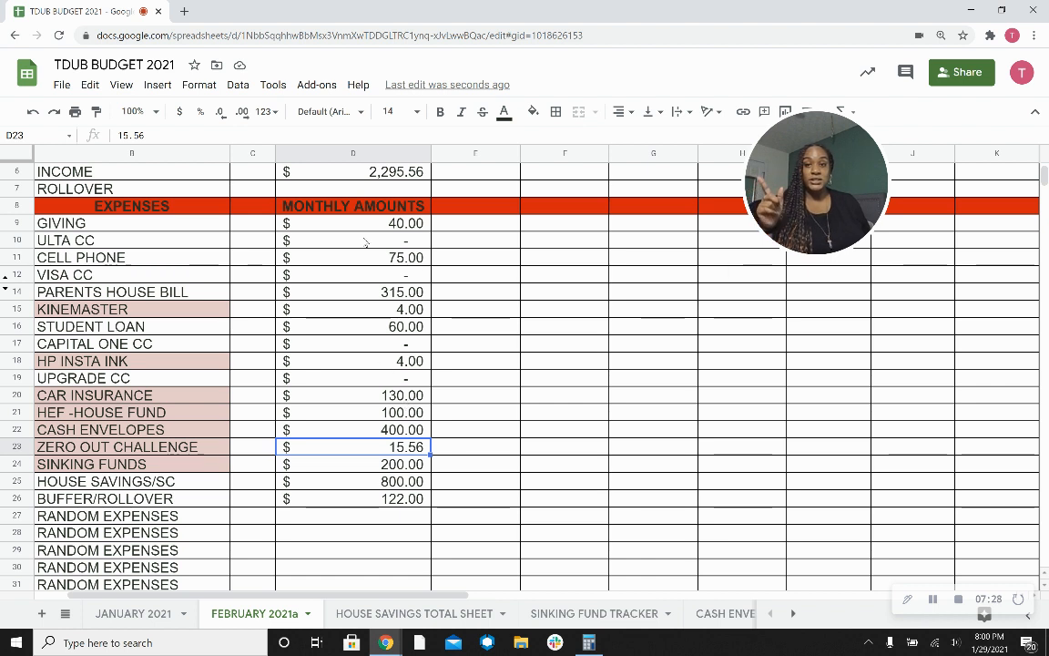
pyautogui.click(391, 173)
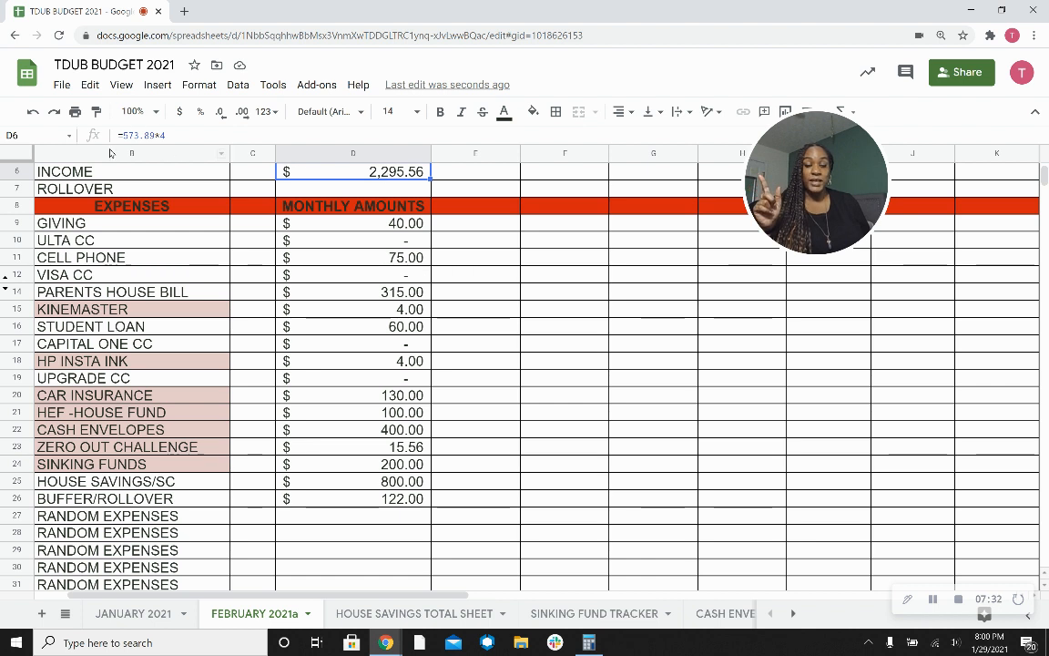
pyautogui.click(589, 642)
pyautogui.write('3.89*')
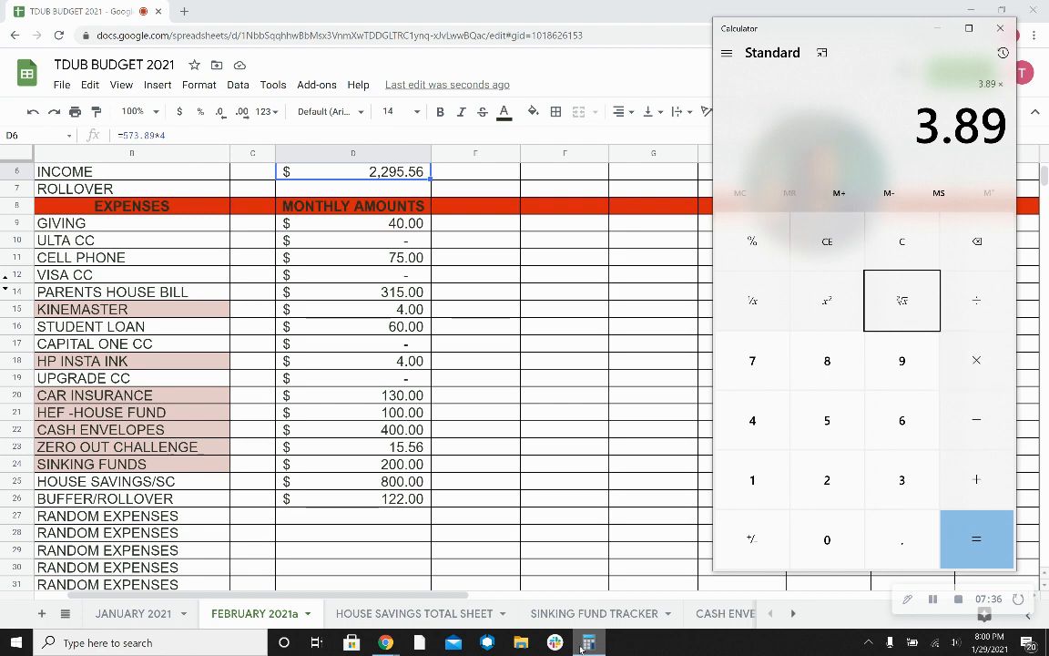
pyautogui.write('4')
pyautogui.press('Return')
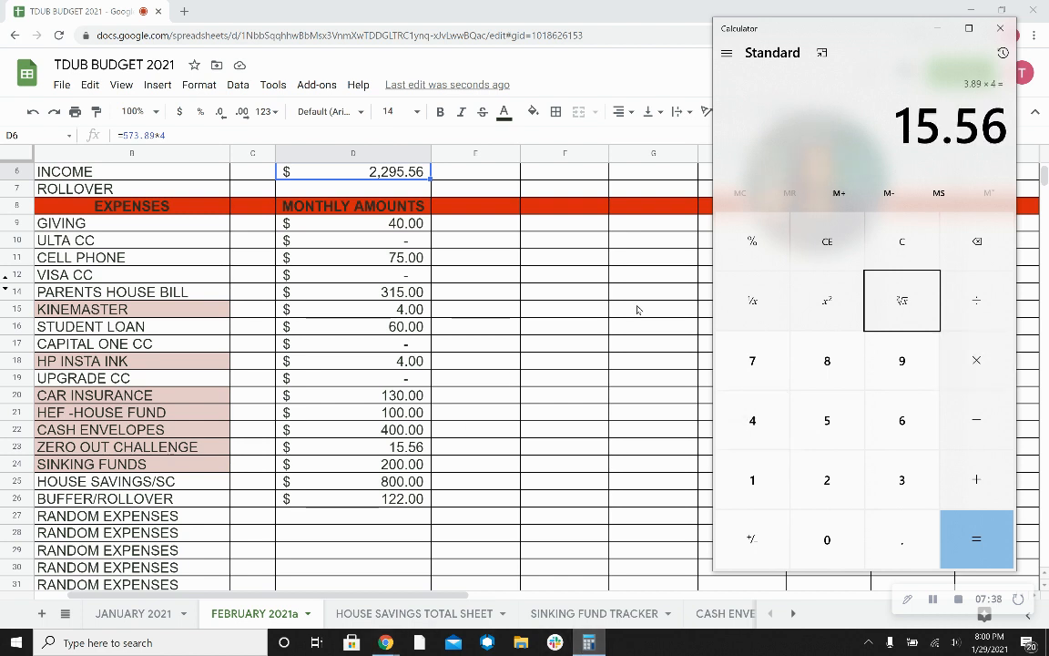
pyautogui.click(1000, 28)
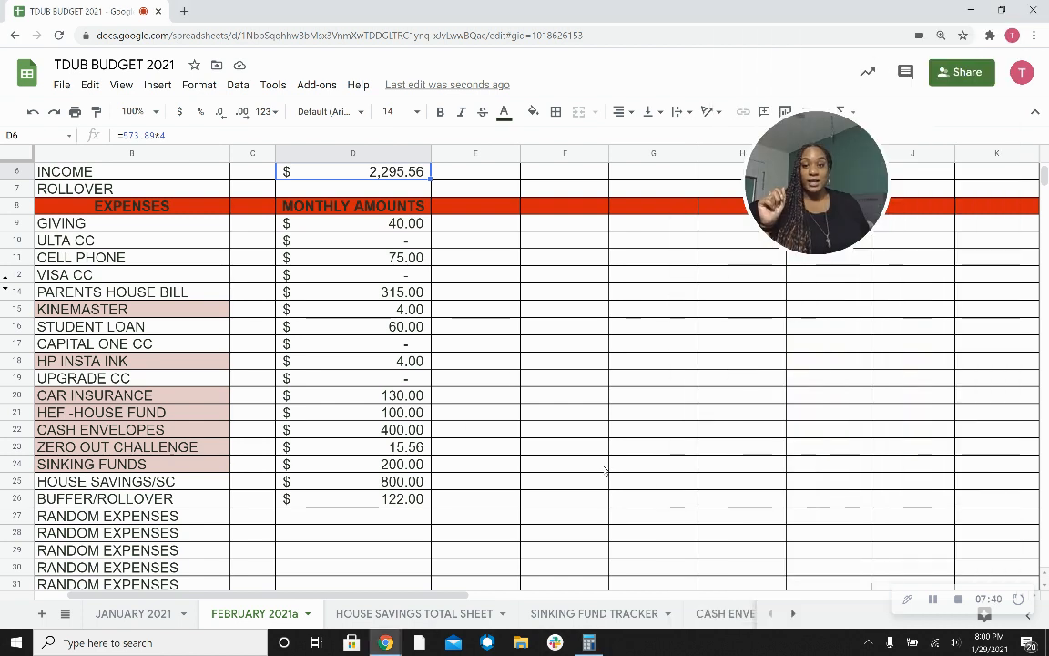
# Inspect the monthly SINKING FUNDS amount, and review the individual 2021 fund contributions in the SINKING FUND TRACKER sheet.
pyautogui.click(412, 464)
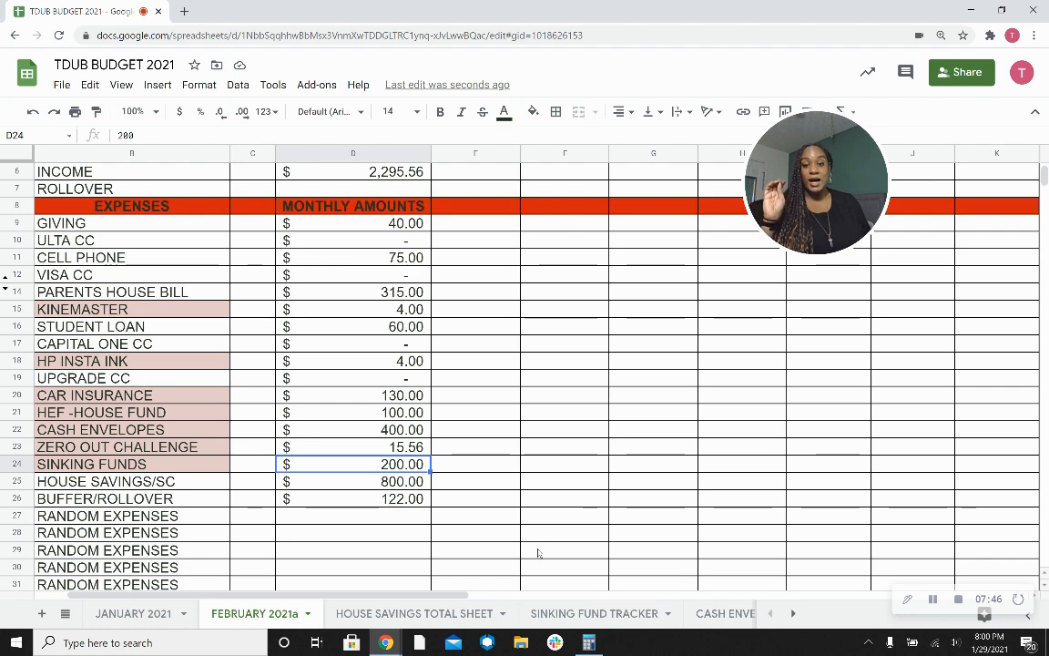
pyautogui.click(547, 613)
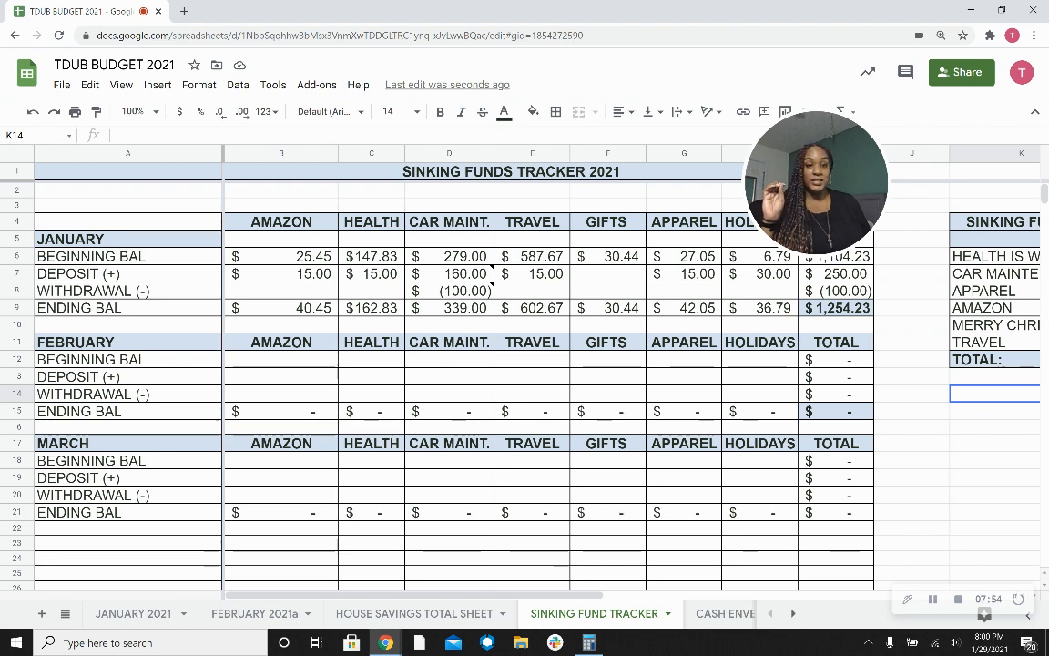
pyautogui.click(1023, 495)
pyautogui.press('Right')
pyautogui.press('Up')
pyautogui.press('Up')
pyautogui.press('Up')
pyautogui.press('Up')
pyautogui.press('Up')
pyautogui.press('Up')
pyautogui.press('Up')
pyautogui.press('Up')
pyautogui.press('Up')
pyautogui.press('Up')
pyautogui.press('Up')
pyautogui.press('Up')
pyautogui.press('Up')
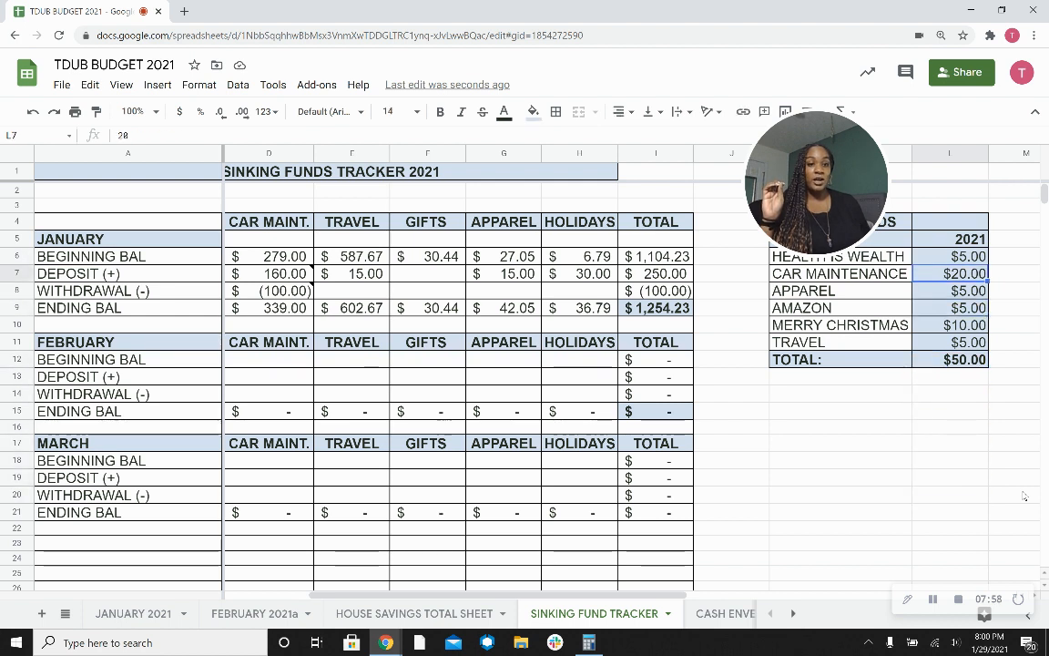
pyautogui.press('Down')
pyautogui.press('Down')
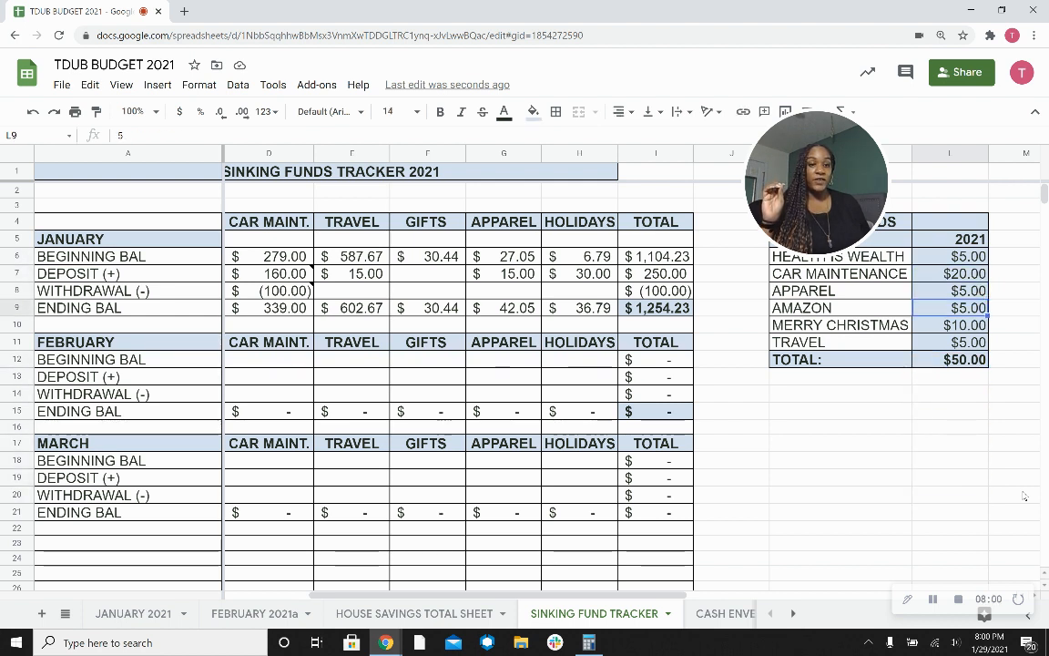
pyautogui.press('Down')
pyautogui.press('Down')
pyautogui.press('Up')
pyautogui.press('Up')
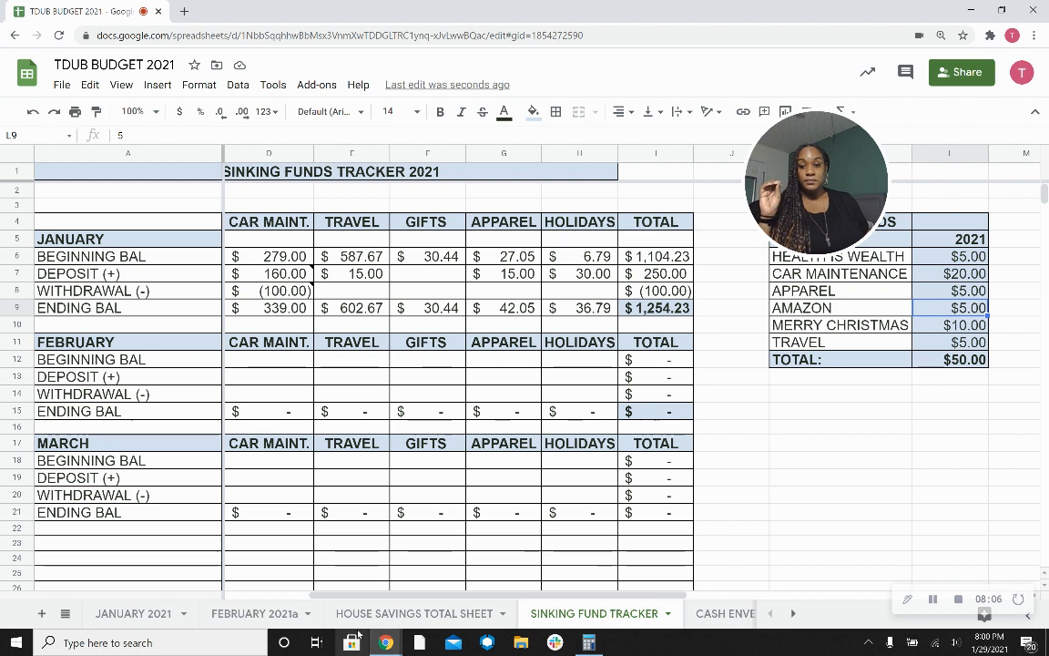
# Compare the February HOUSE SAVINGS/SC amount with the FEBRUARY GOAL row in the 26 WEEKS SAVINGS TRACKER sheet, and return to the February sheet.
pyautogui.click(290, 613)
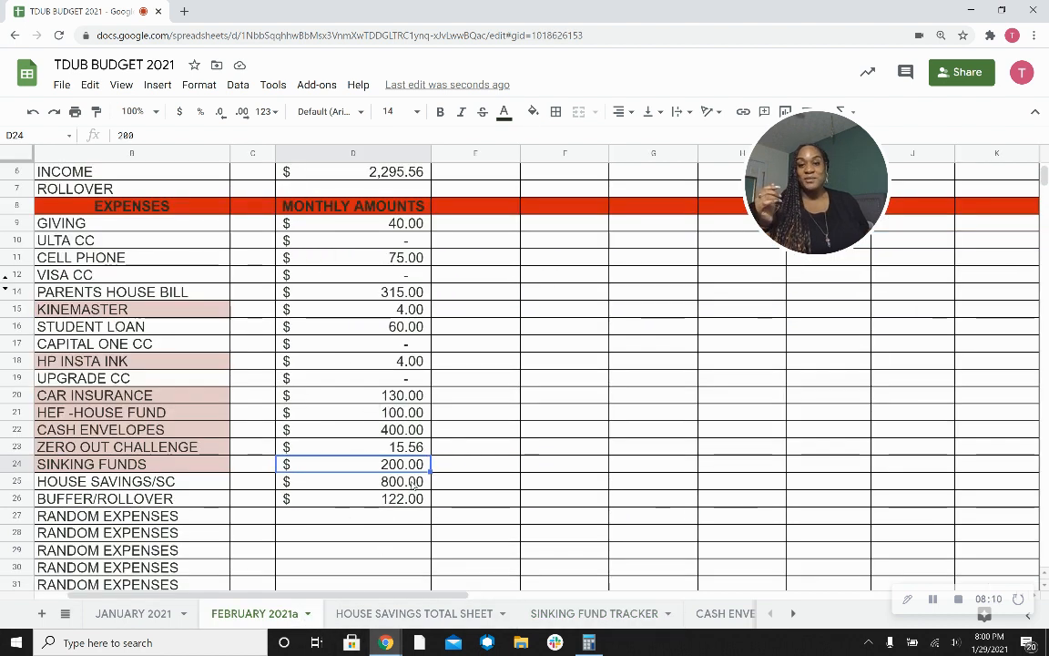
pyautogui.click(406, 488)
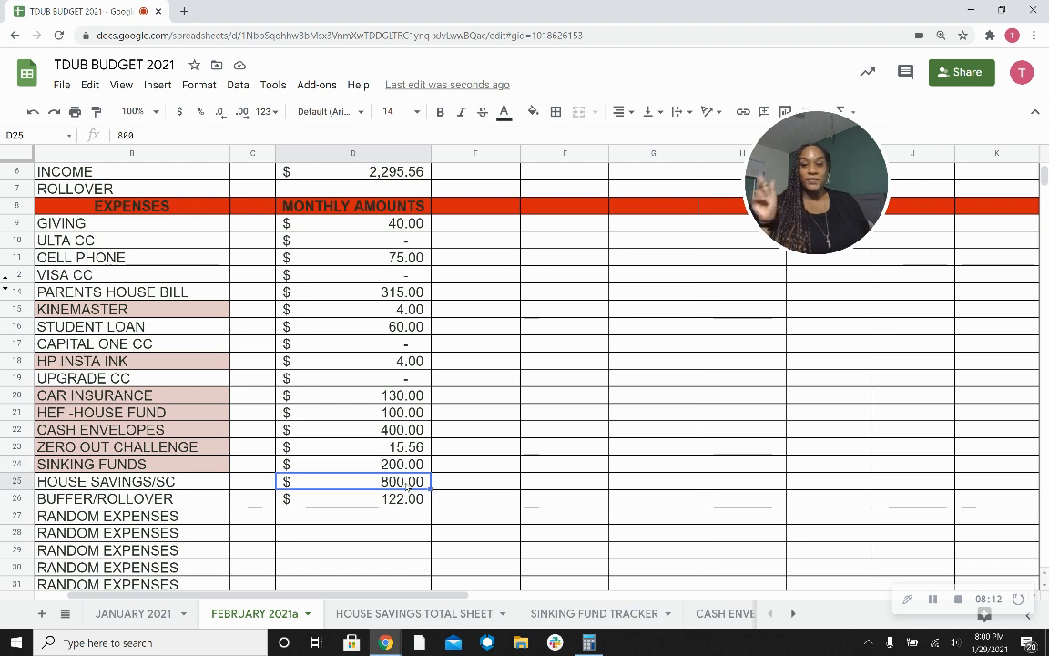
pyautogui.click(415, 613)
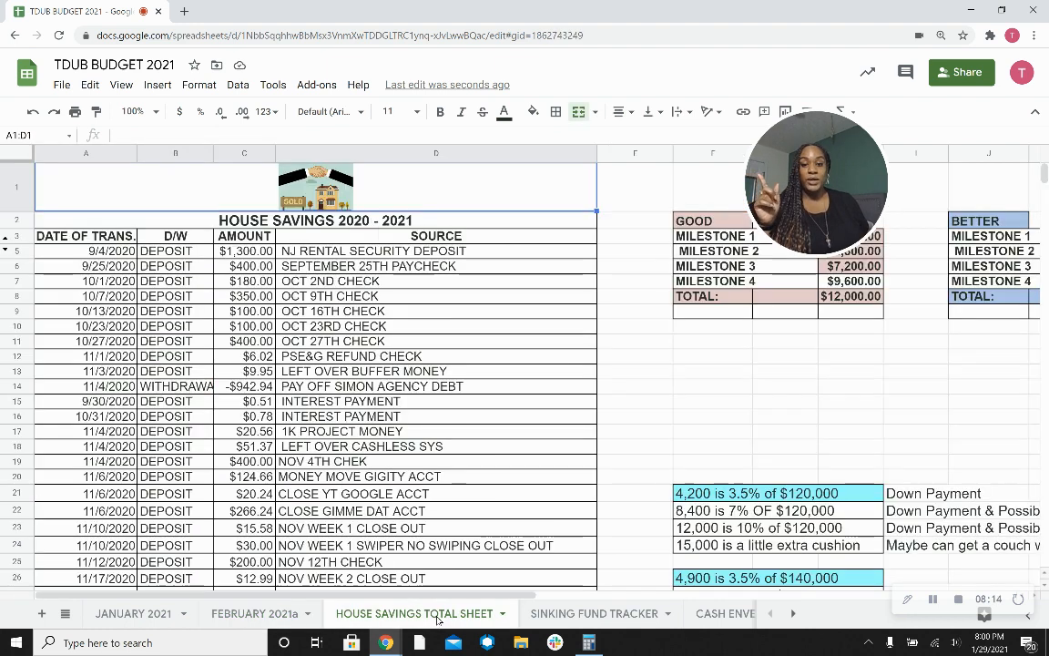
pyautogui.click(546, 614)
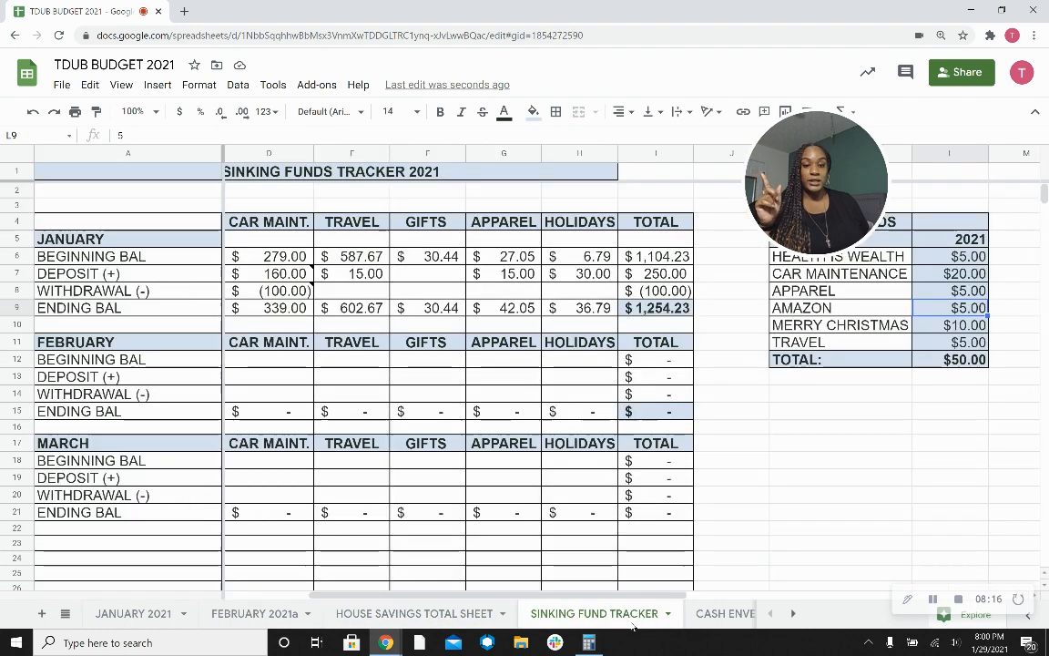
pyautogui.click(718, 614)
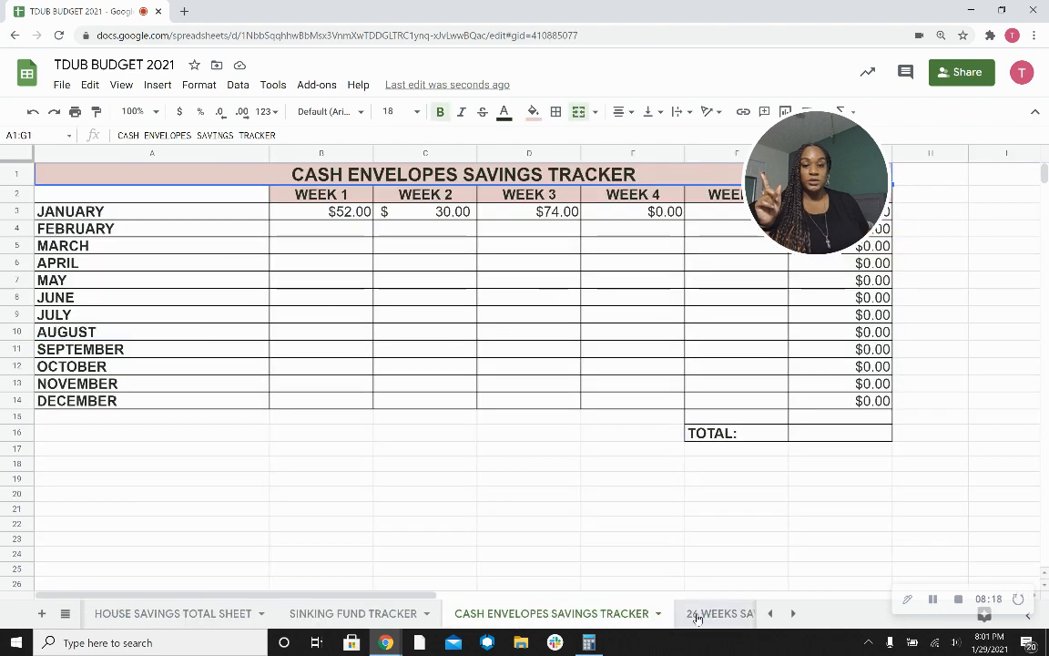
pyautogui.click(706, 613)
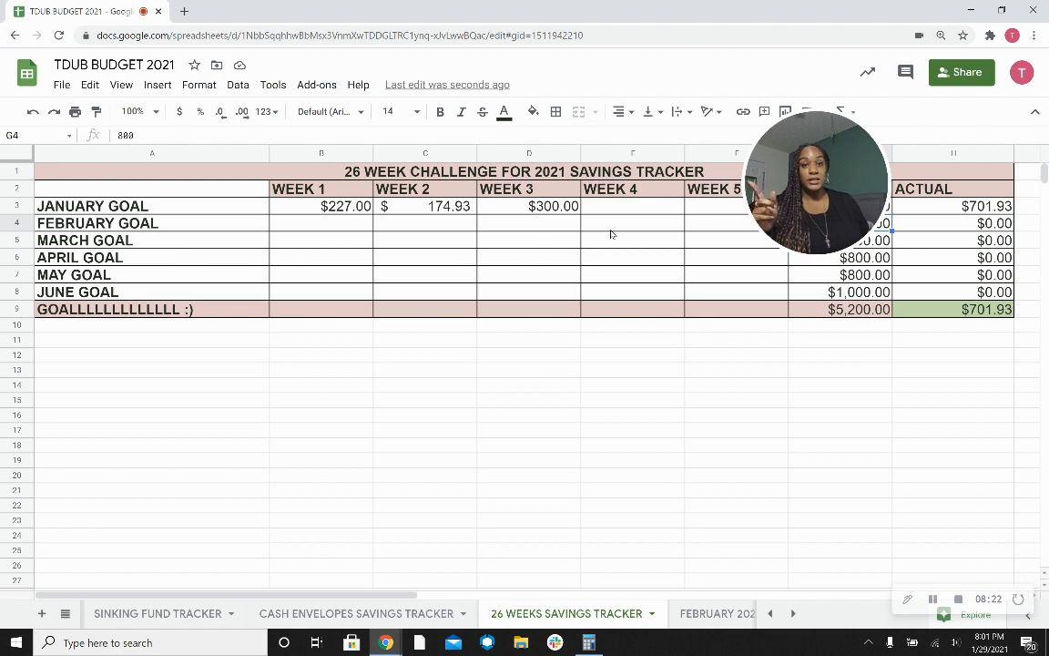
pyautogui.moveTo(808, 197); pyautogui.dragTo(817, 132)
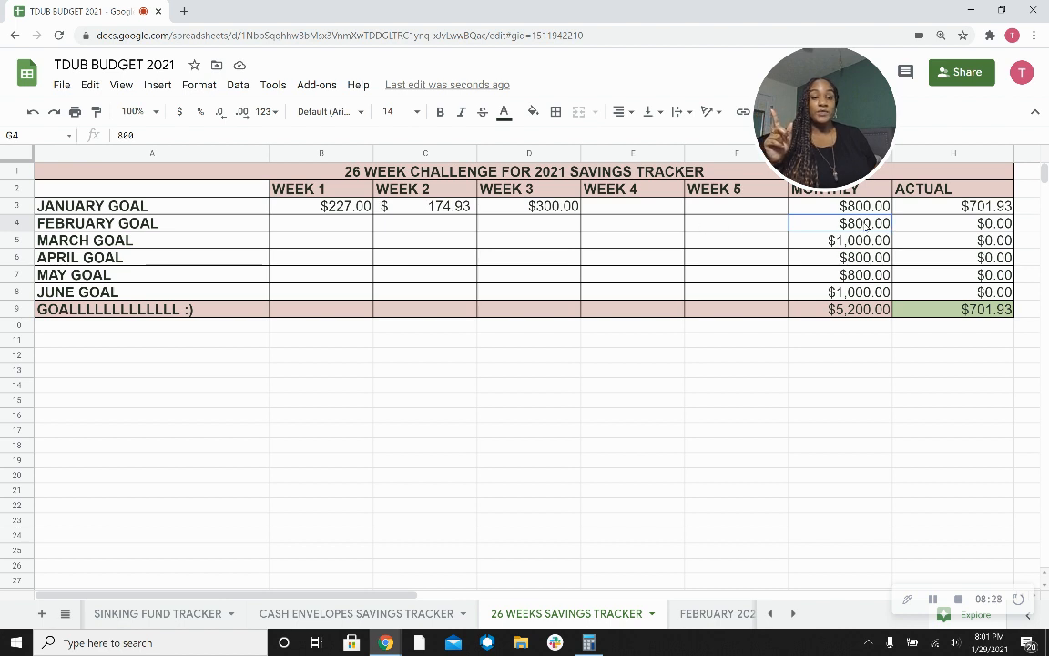
pyautogui.moveTo(173, 222); pyautogui.dragTo(758, 218)
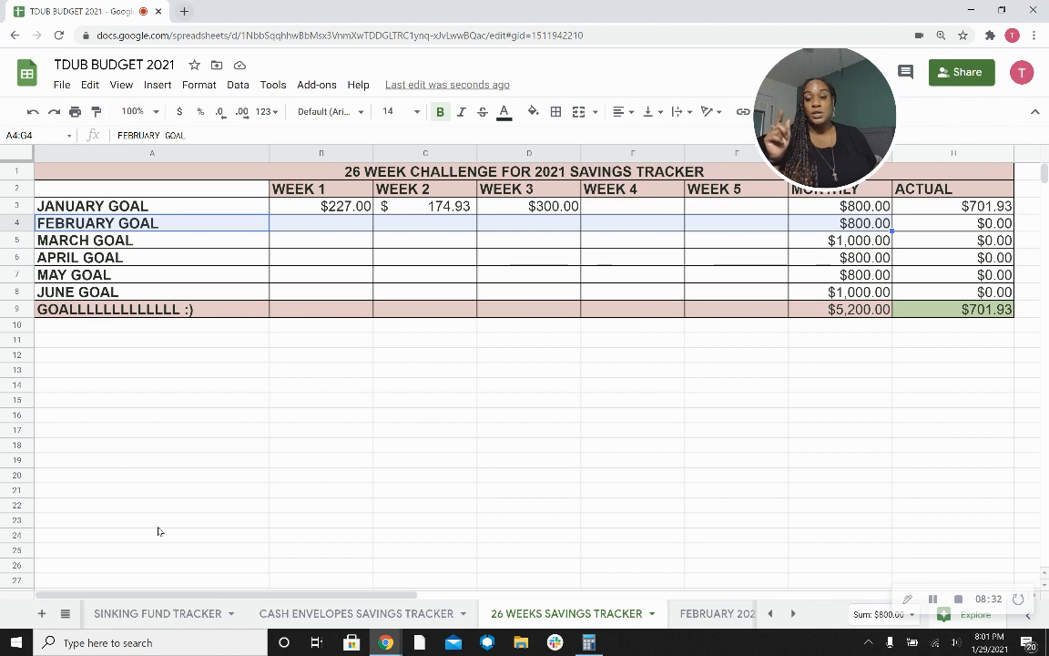
pyautogui.click(770, 614)
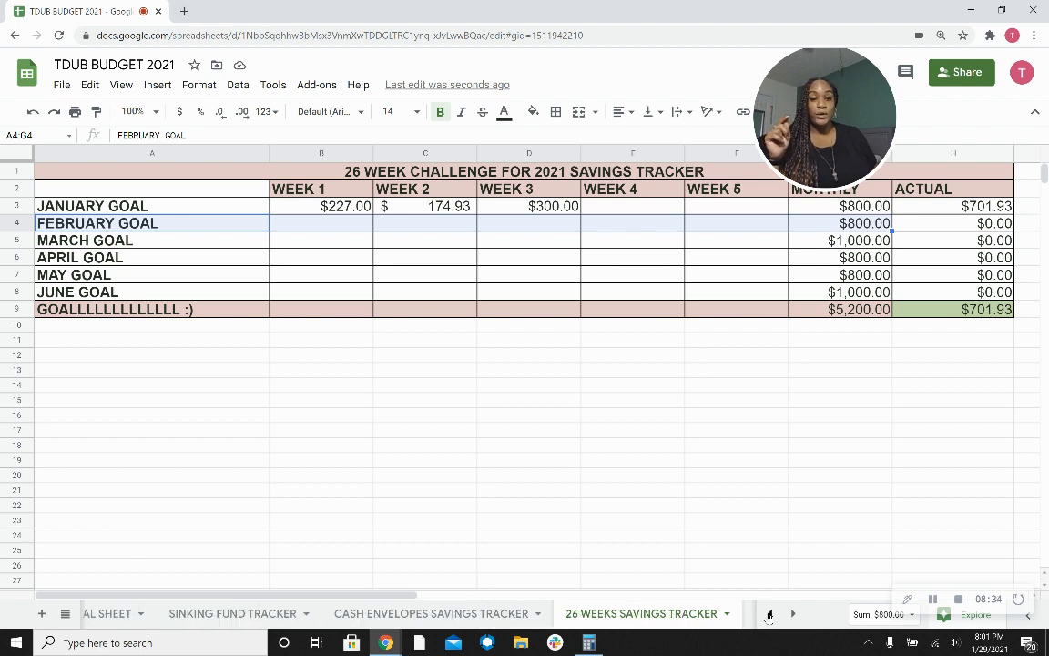
pyautogui.click(288, 614)
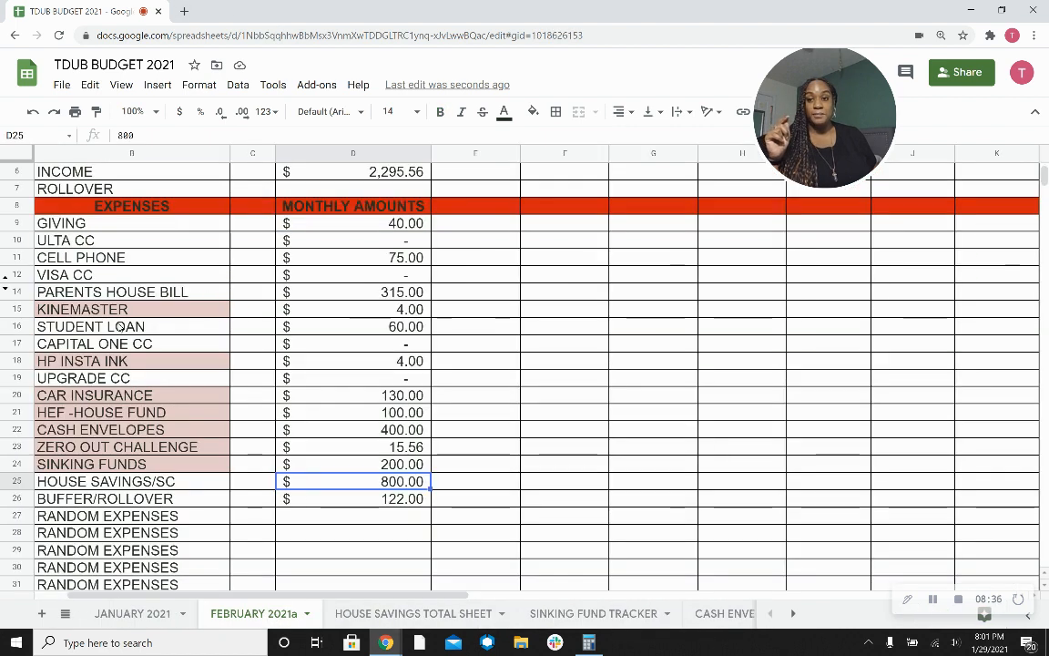
# Clear the monthly BUFFER/ROLLOVER amount, check the remaining balance below the expenses, and set BUFFER/ROLLOVER to 152.
pyautogui.click(393, 503)
pyautogui.press('Delete')
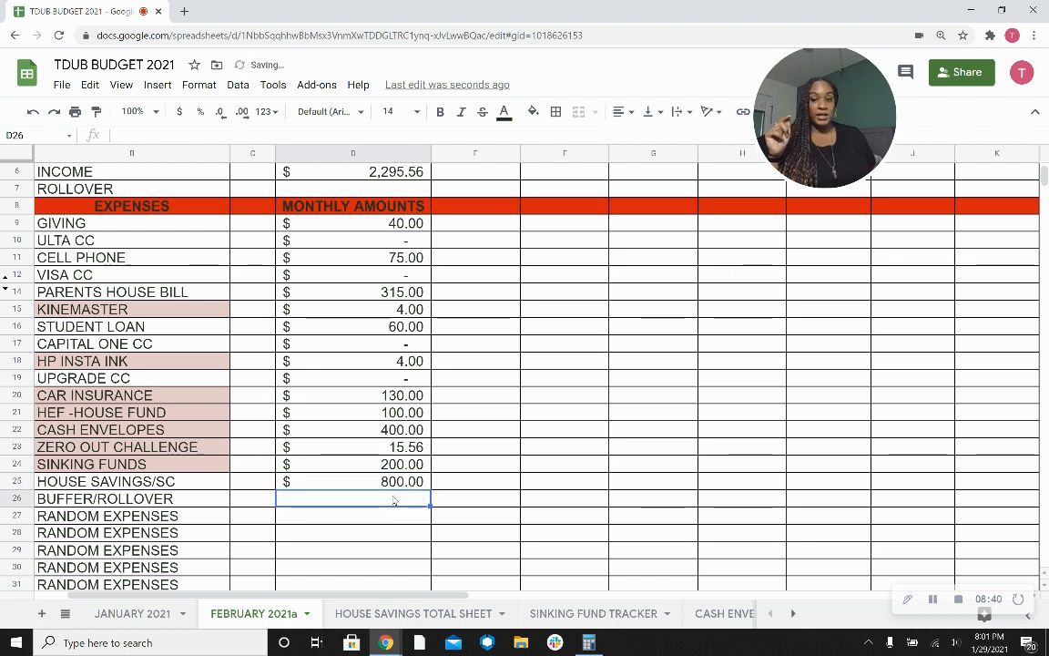
pyautogui.press('Down')
pyautogui.press('Left')
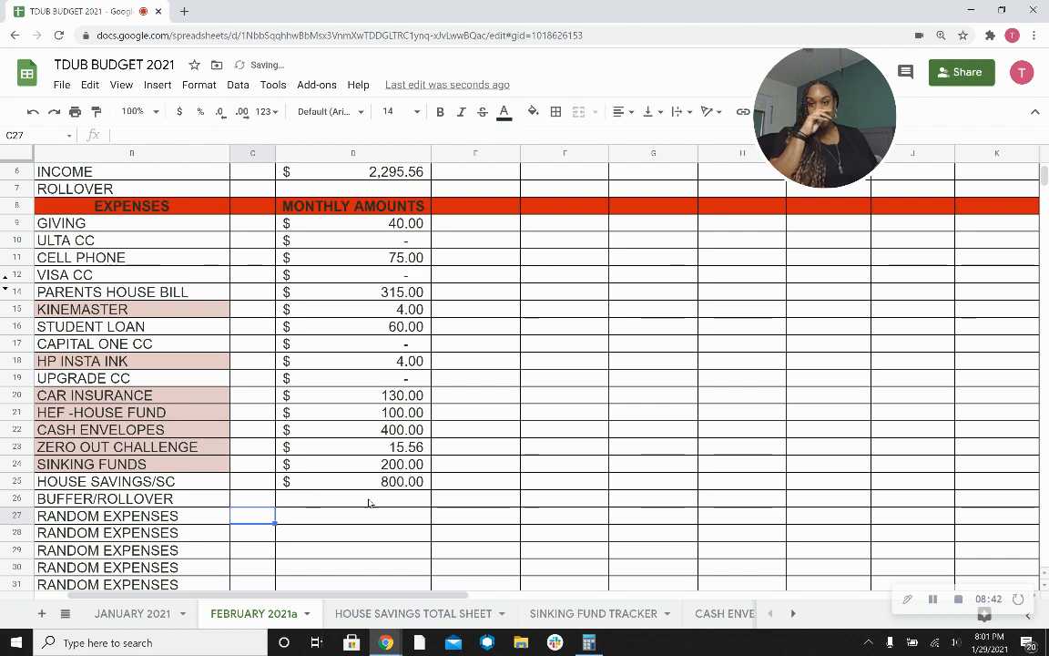
pyautogui.scroll(-10, 359, 496)
pyautogui.scroll(6, 359, 496)
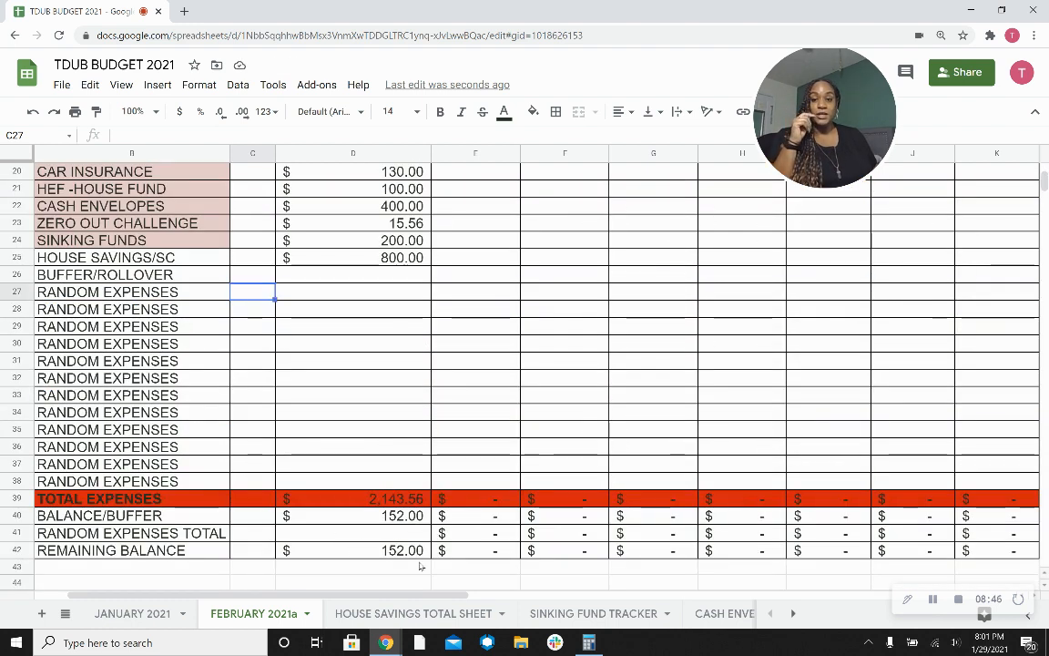
pyautogui.click(398, 291)
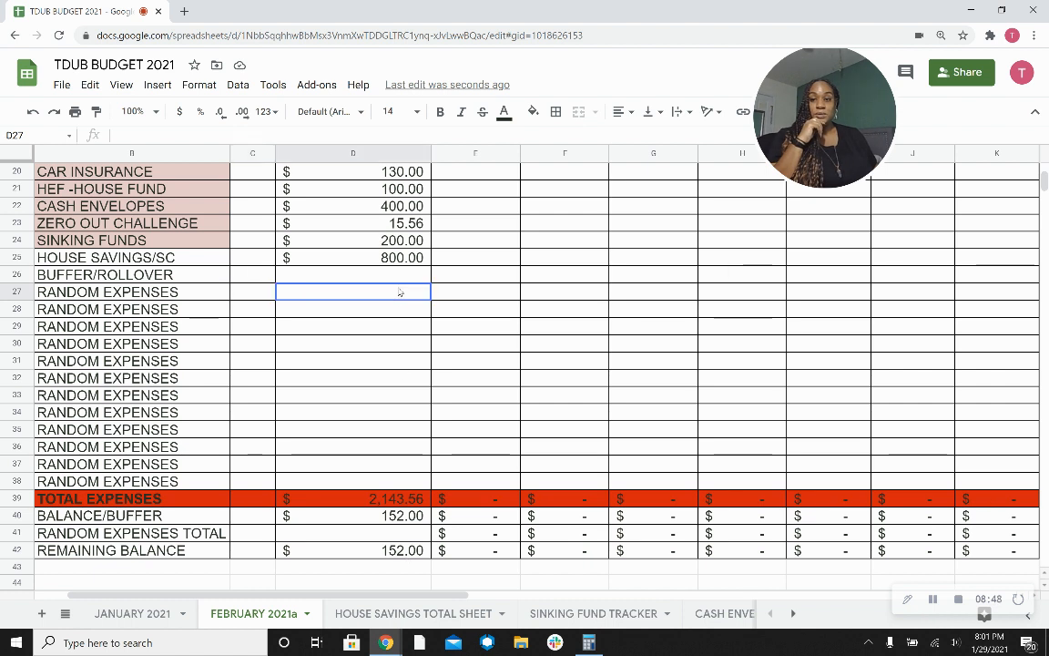
pyautogui.press('Up')
pyautogui.write('152')
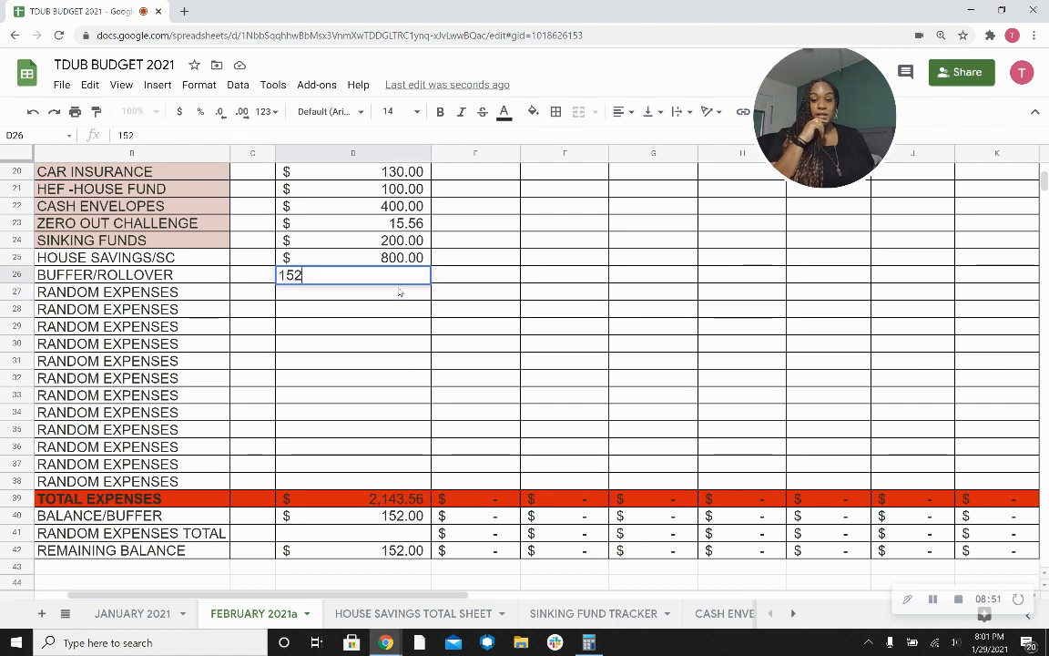
pyautogui.press('Return')
# Set the date above the PAY #1 column, cell E2, to 02/03/21.
pyautogui.scroll(6, 627, 440)
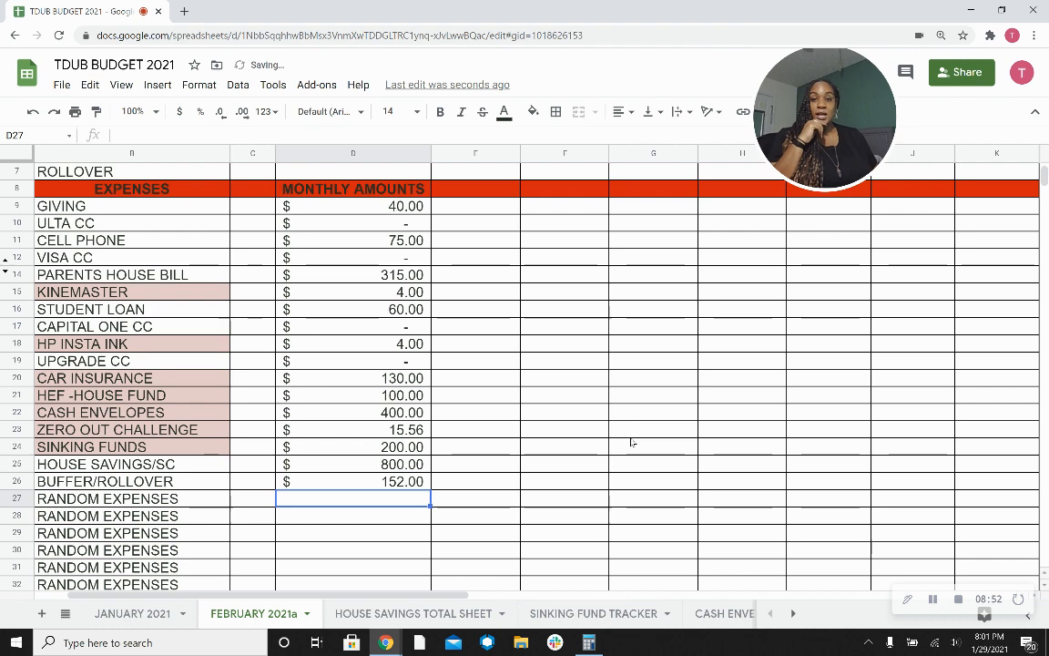
pyautogui.click(501, 195)
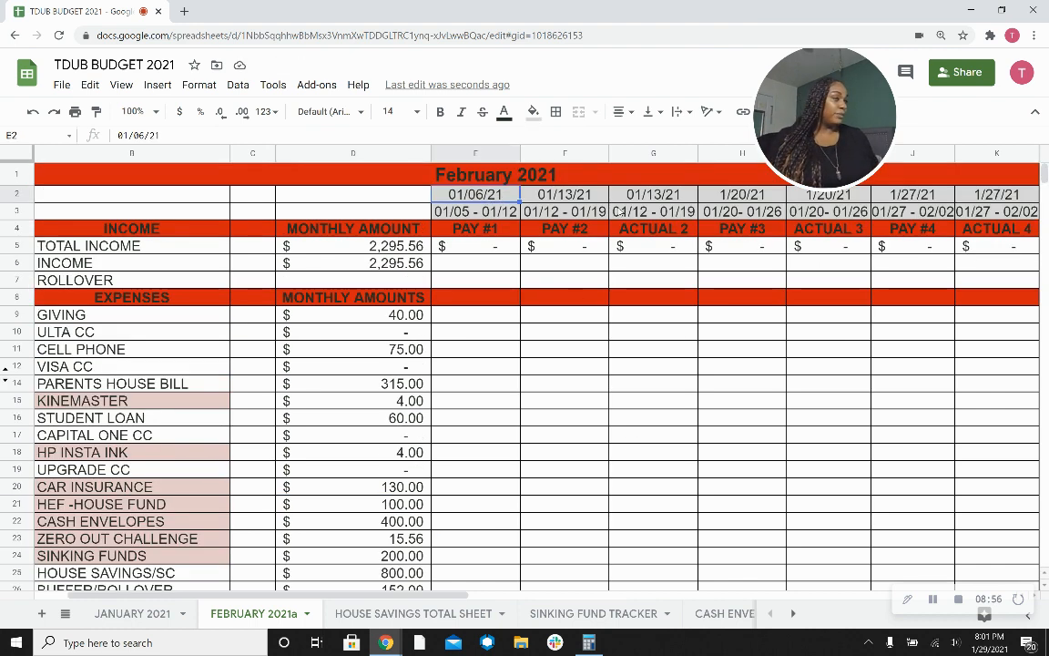
pyautogui.doubleClick(450, 201)
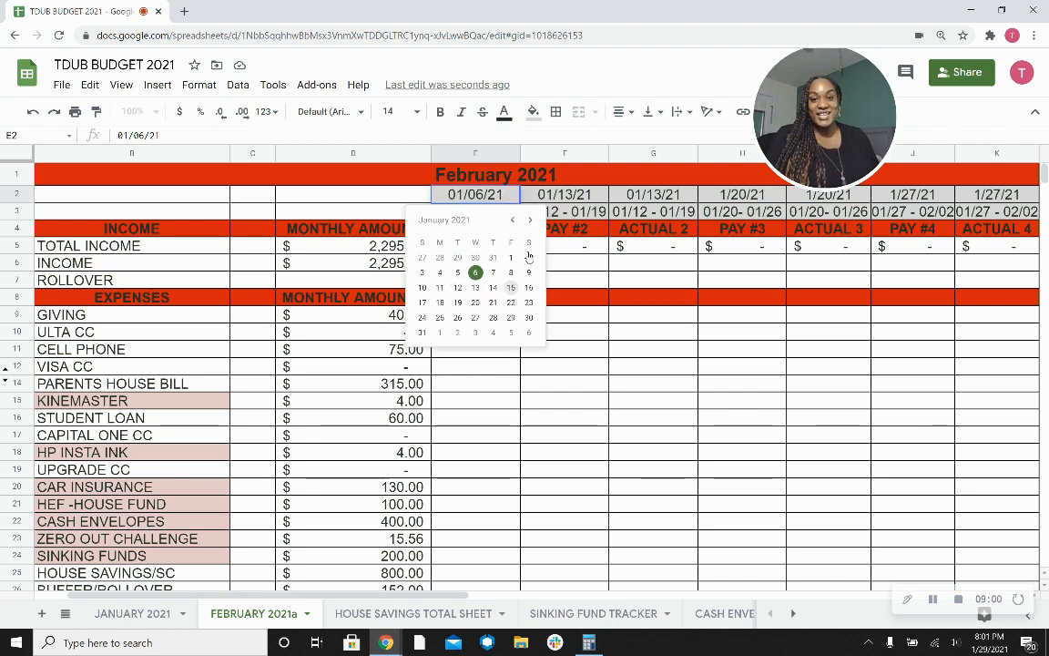
pyautogui.click(476, 335)
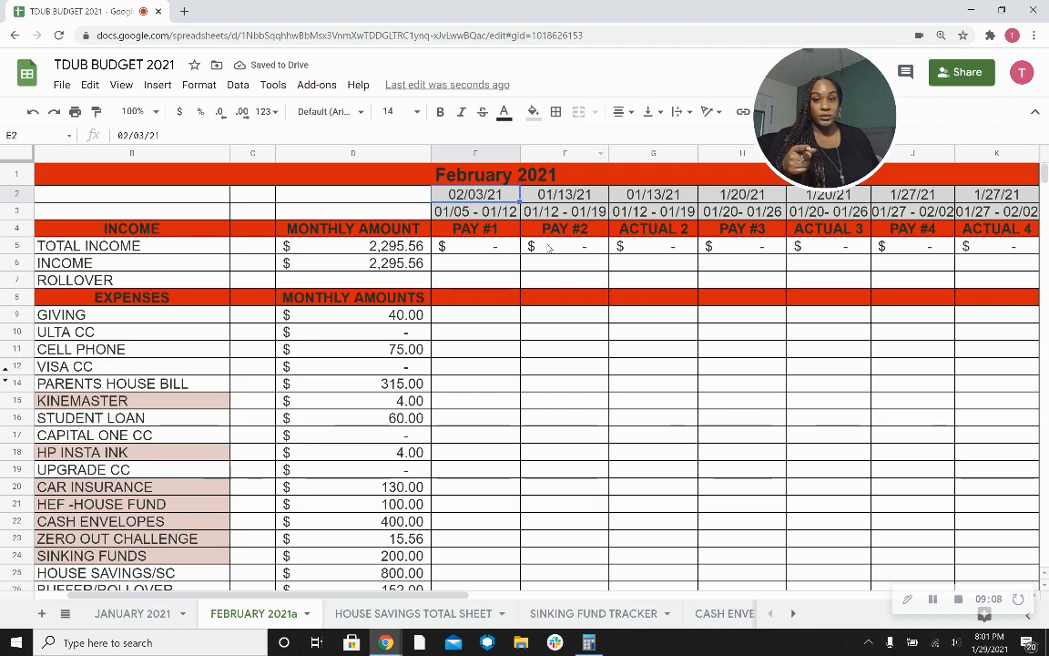
# Insert a column between PAY #1 and PAY #2, and enter ACTUAL 1 as its heading in F4.
pyautogui.click(570, 154)
pyautogui.rightClick(571, 154)
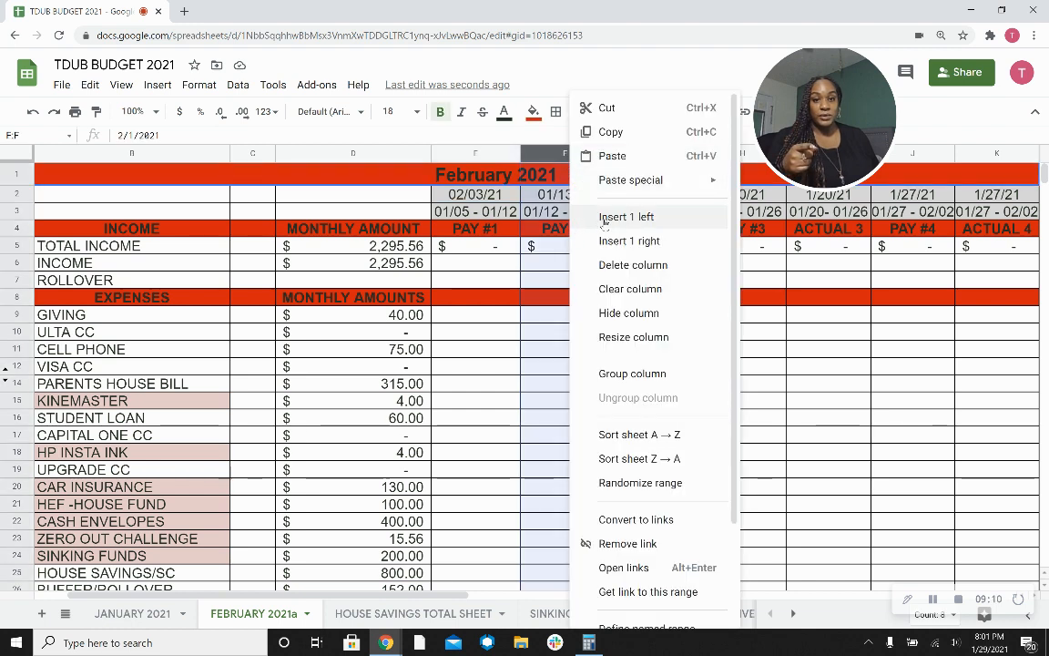
pyautogui.click(600, 215)
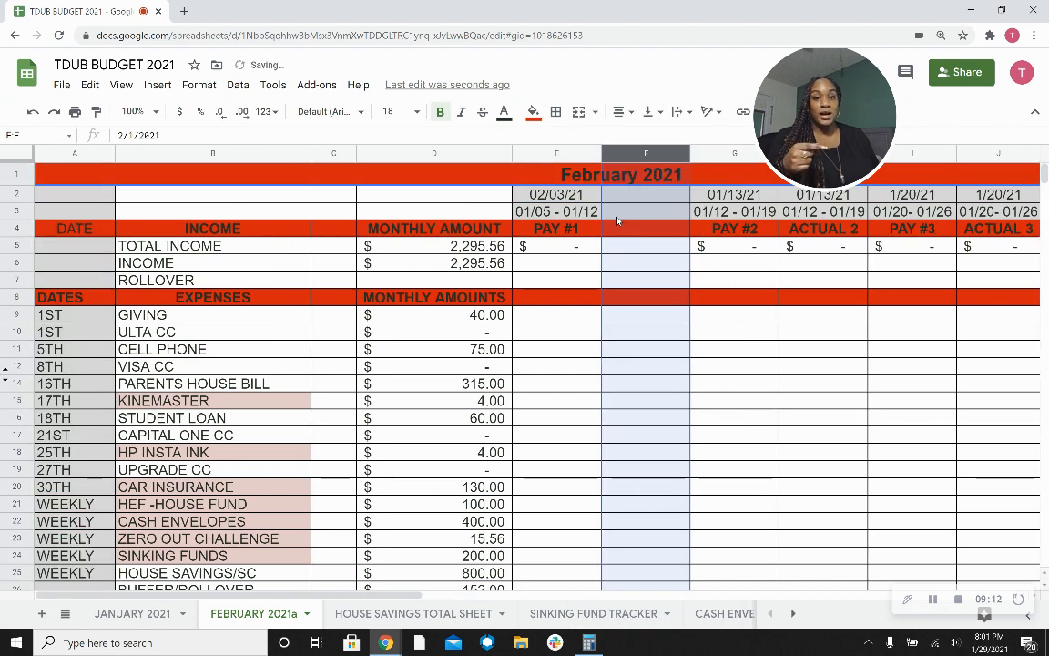
pyautogui.click(662, 235)
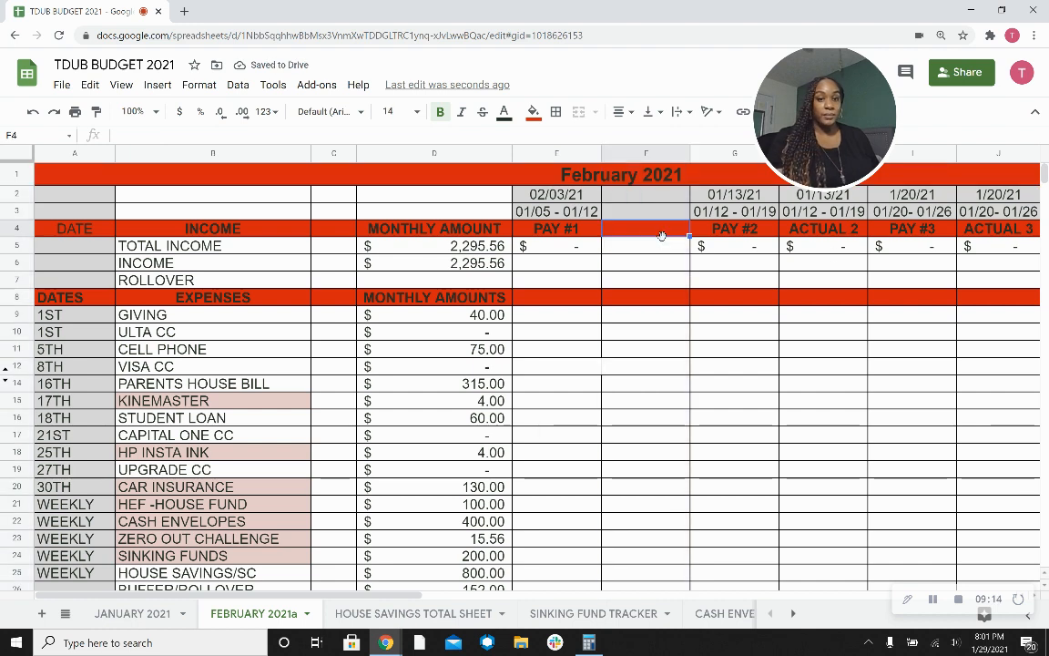
pyautogui.write('ACTU')
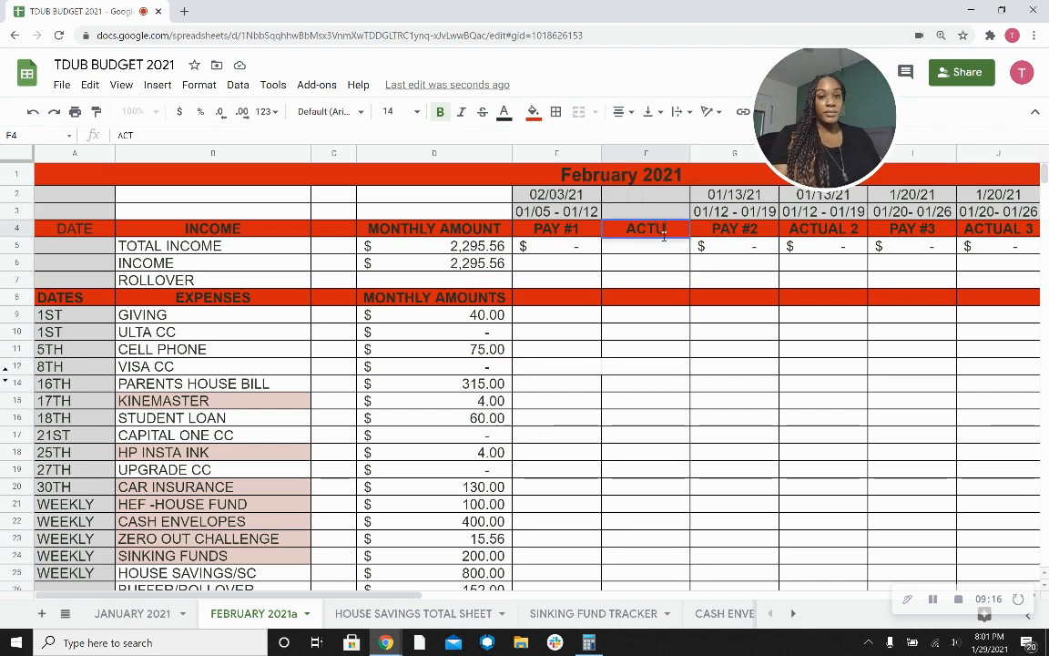
pyautogui.write('AL 1')
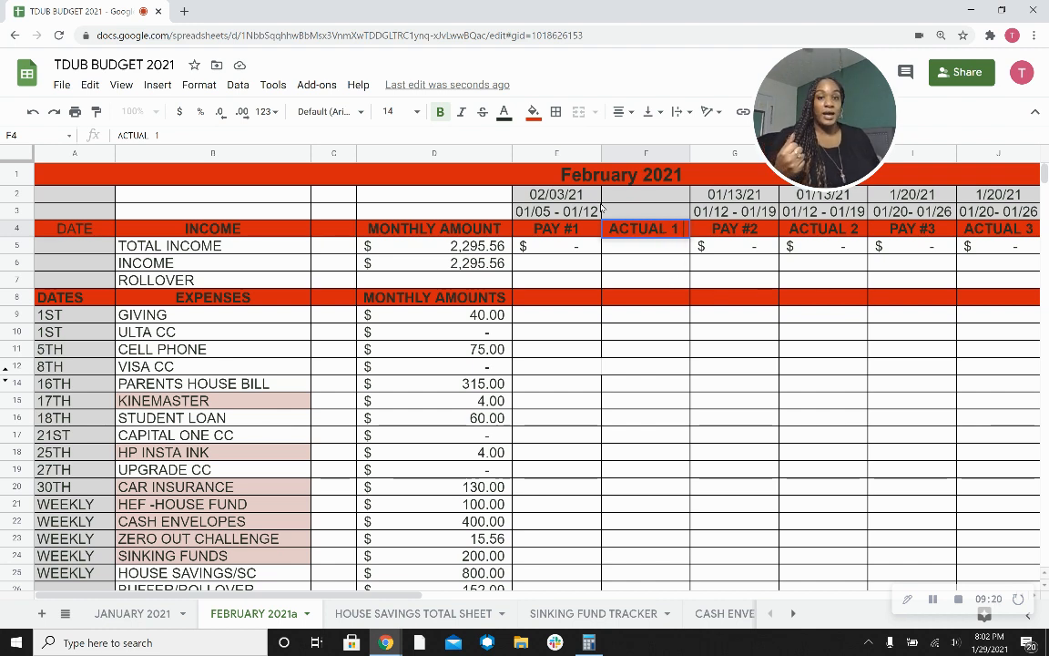
# Copy the date and date range above PAY #1, cells E2:E3, into F2:F3 above ACTUAL 1.
pyautogui.moveTo(564, 200); pyautogui.dragTo(564, 208)
pyautogui.rightClick(564, 208)
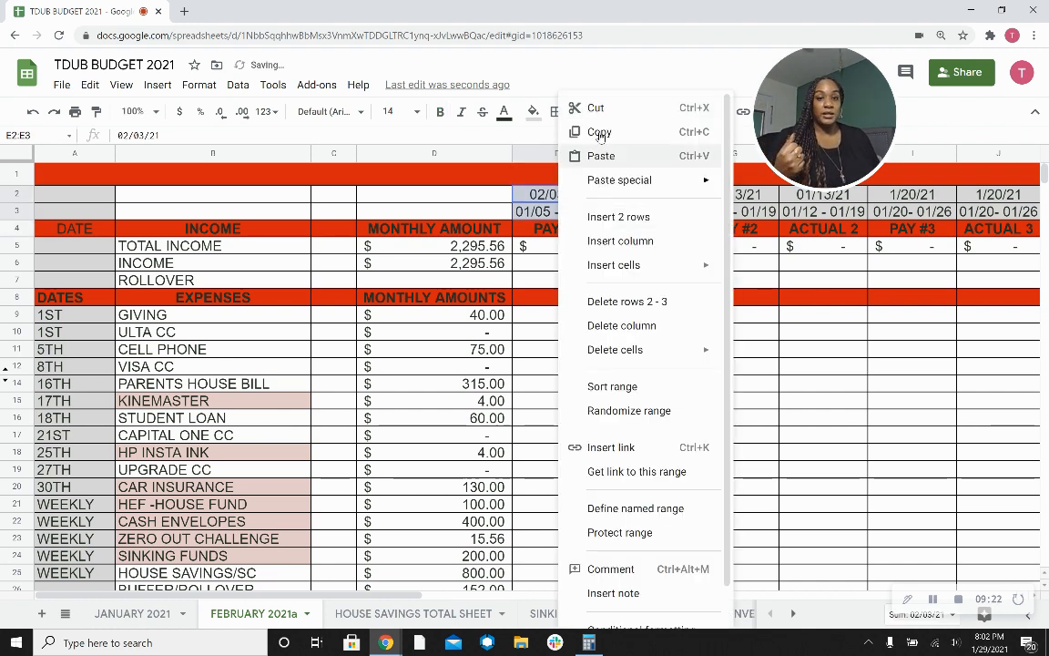
pyautogui.click(599, 132)
pyautogui.click(646, 196)
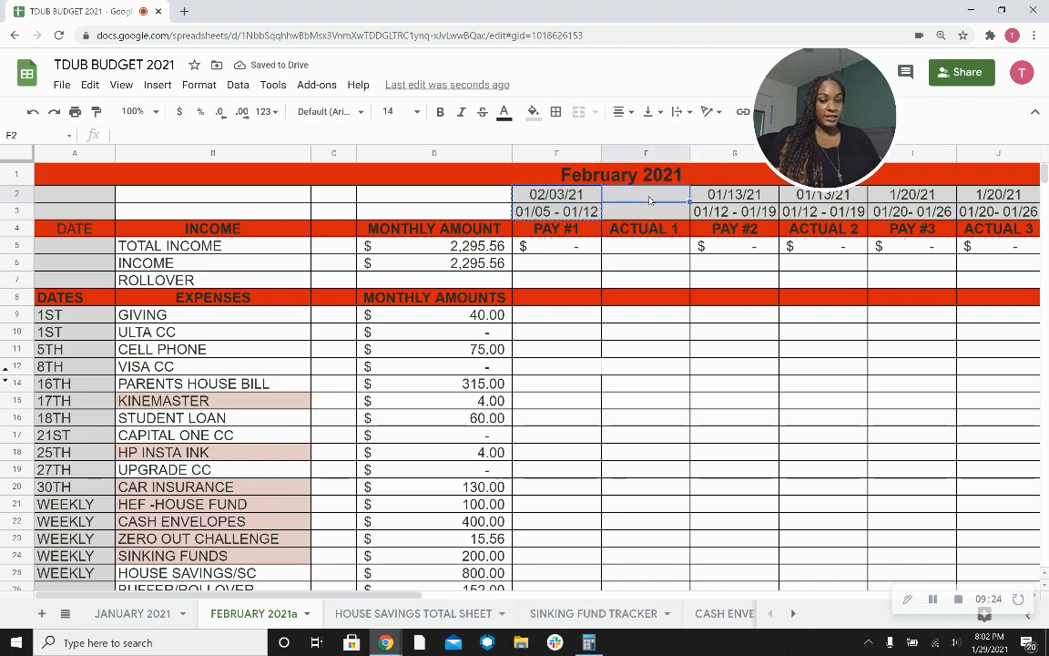
pyautogui.hotkey('ctrl', 'v')
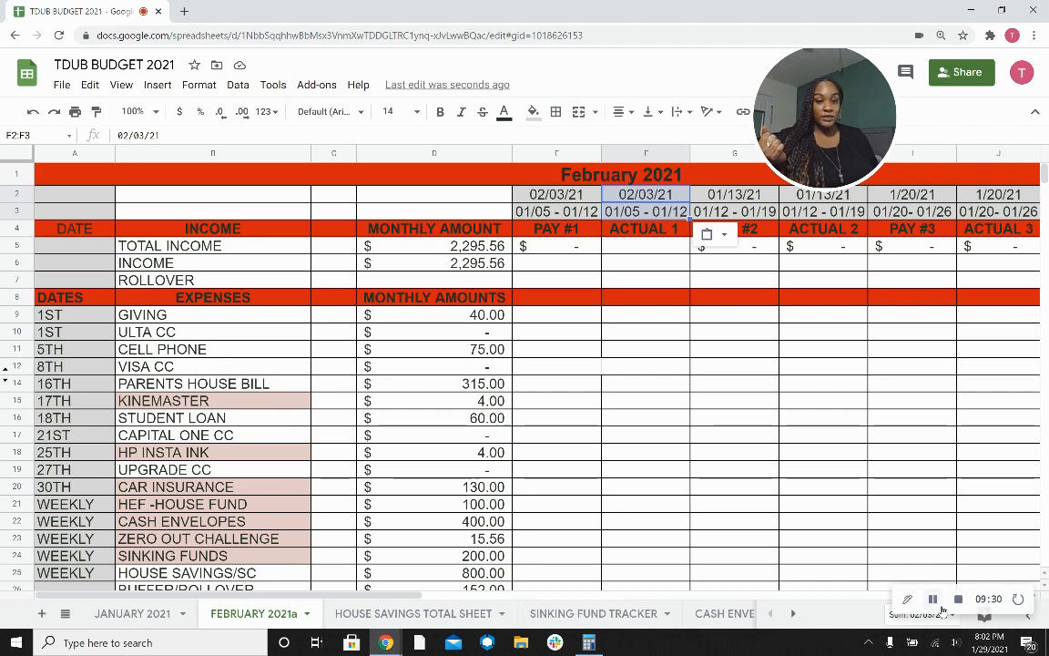
pyautogui.click(934, 599)
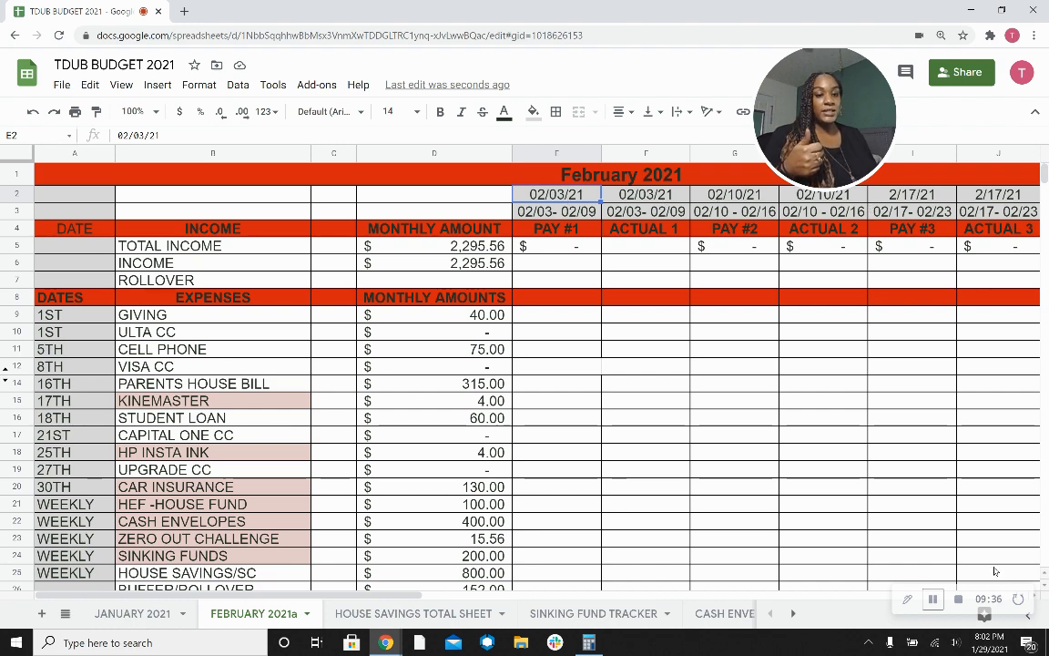
# Review the February pay dates and weekly date ranges above all PAY and ACTUAL columns, and look over the expense rows.
pyautogui.click(987, 195)
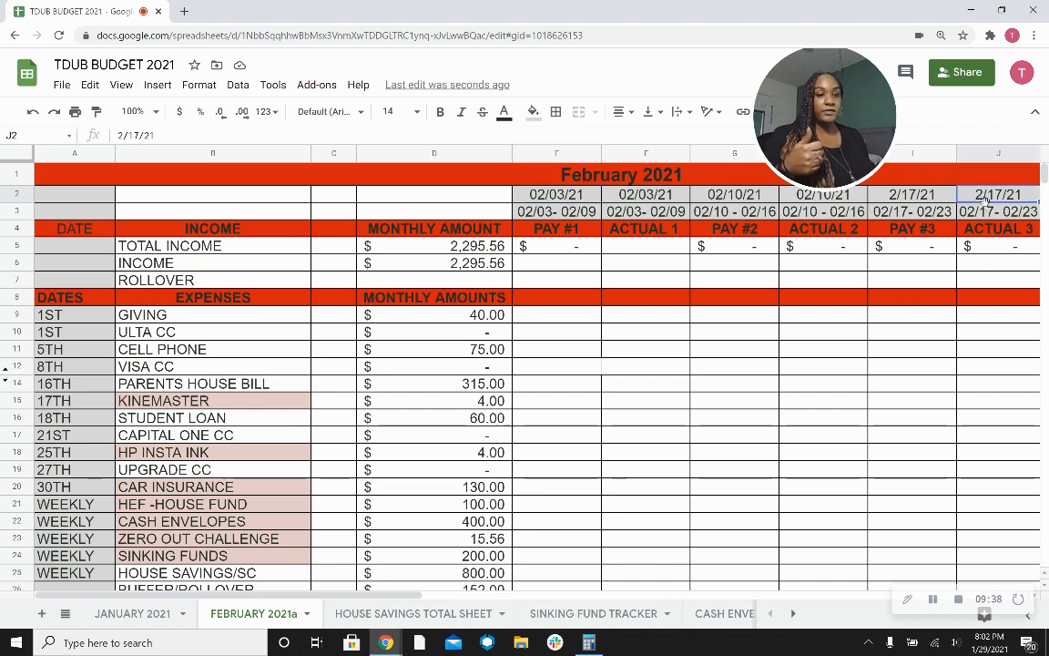
pyautogui.press('Right')
pyautogui.press('Left')
pyautogui.press('Down')
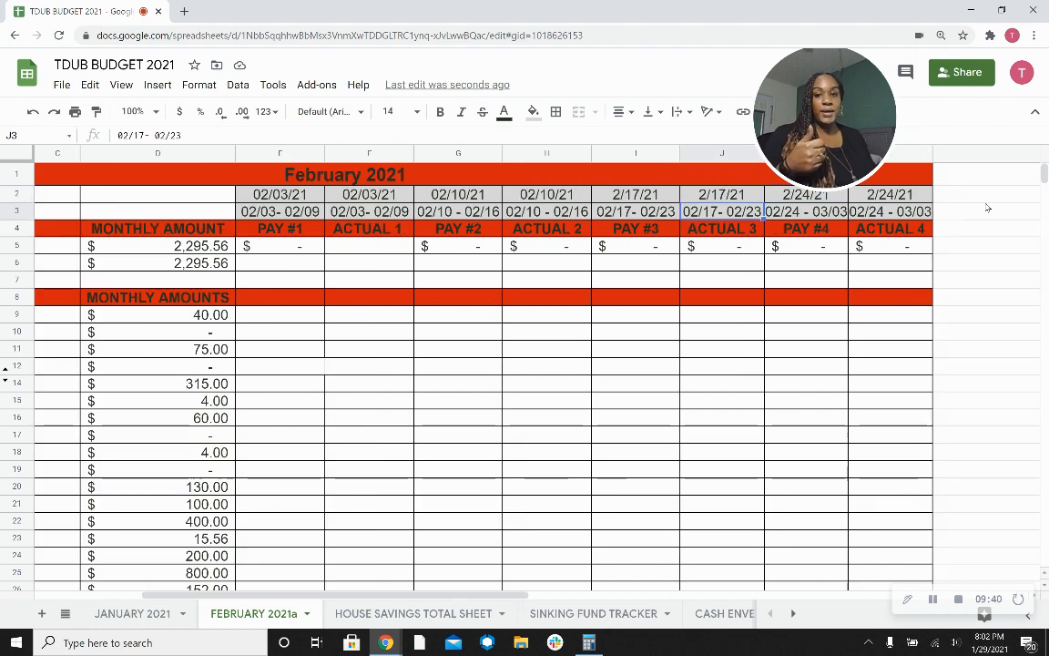
pyautogui.press('Left')
pyautogui.press('Left')
pyautogui.press('Left')
pyautogui.press('Left')
pyautogui.press('Left')
pyautogui.press('Right')
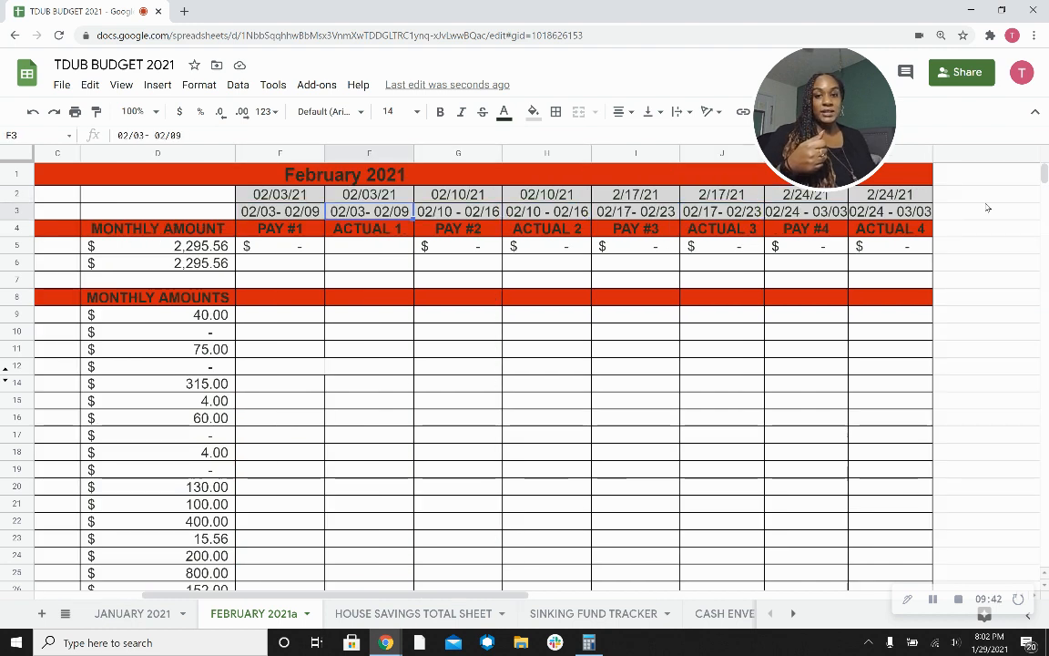
pyautogui.press('Right')
pyautogui.press('Right')
pyautogui.press('Right')
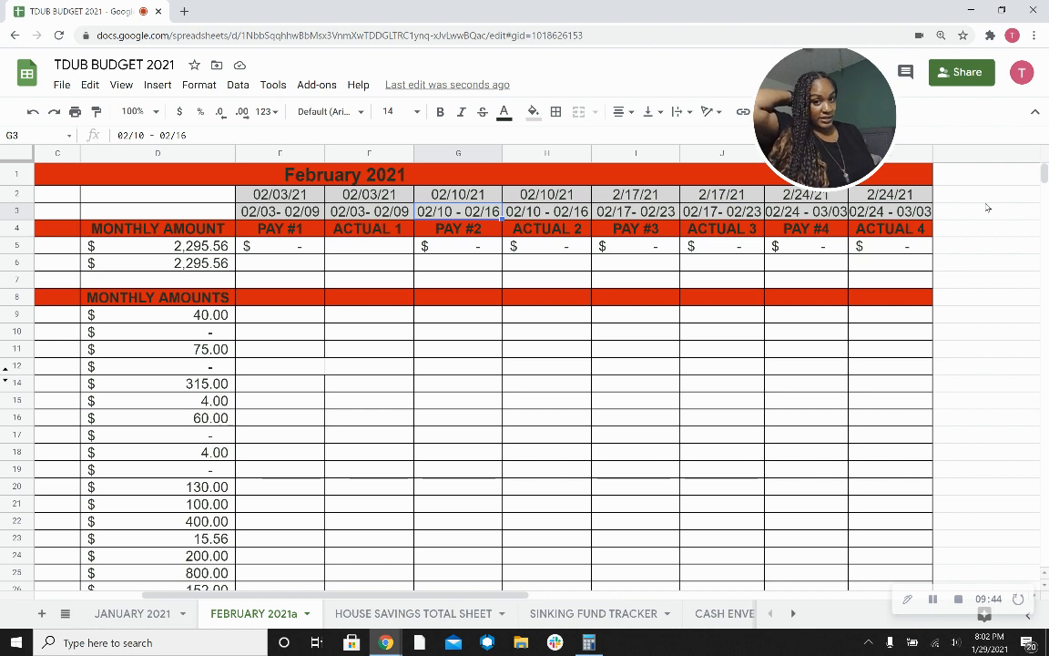
pyautogui.press('Right')
pyautogui.press('Right')
pyautogui.press('Right')
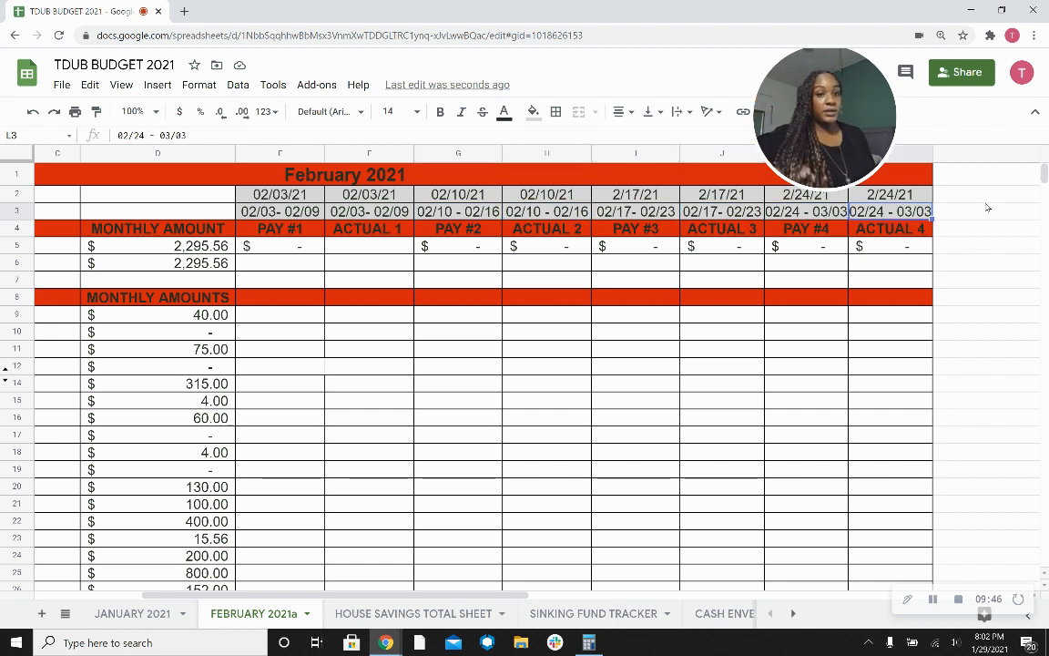
pyautogui.press('Left')
pyautogui.press('Down')
pyautogui.press('Down')
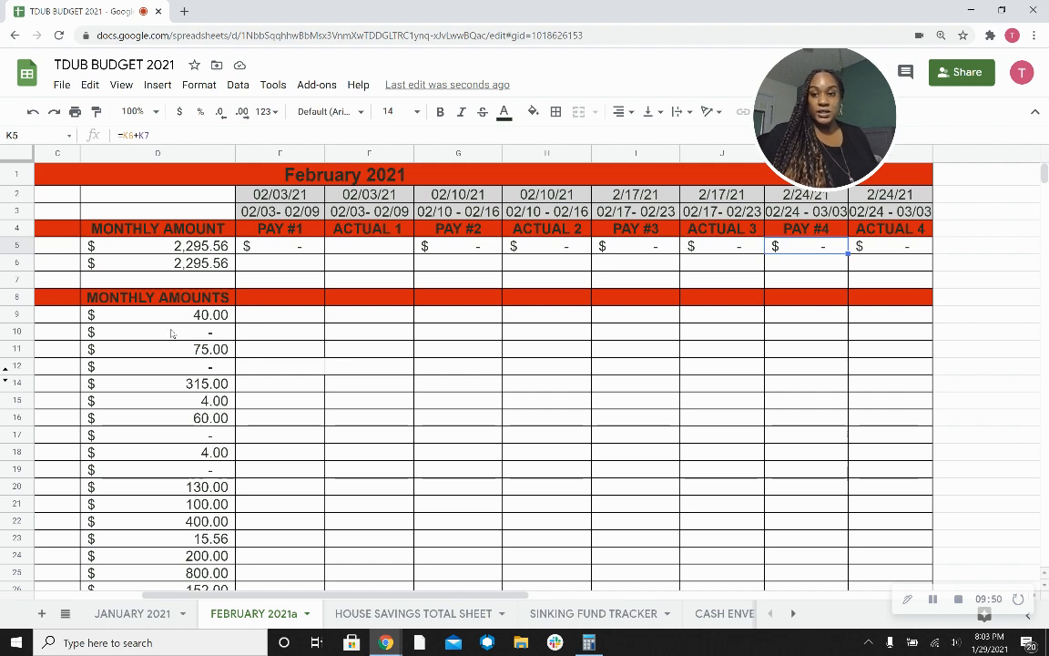
pyautogui.click(178, 332)
pyautogui.press('Home')
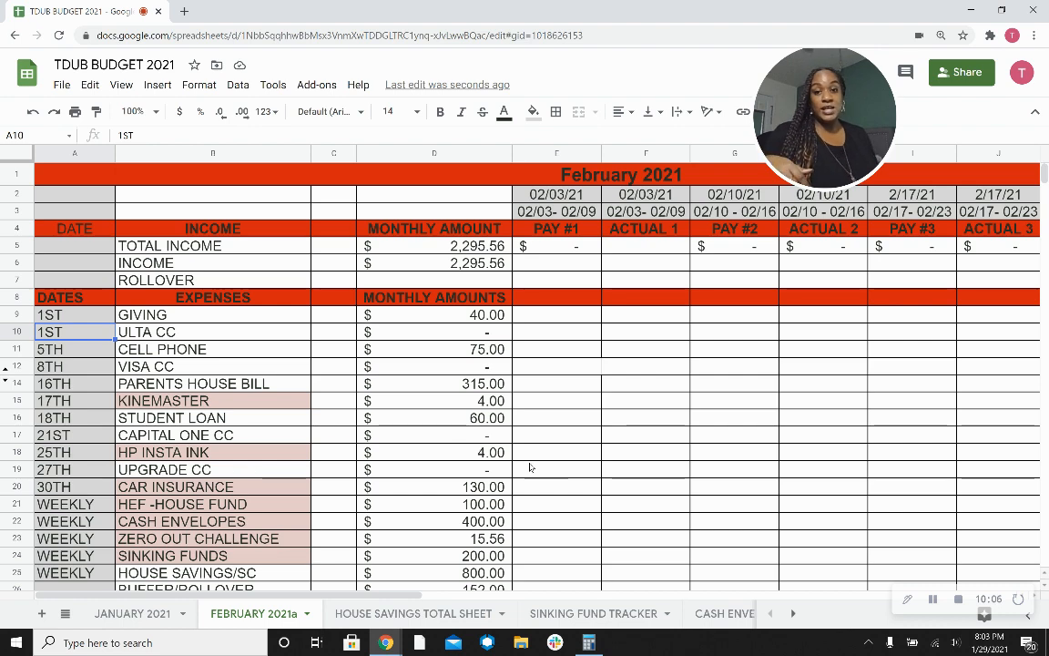
pyautogui.scroll(-4, 534, 456)
pyautogui.scroll(4, 601, 444)
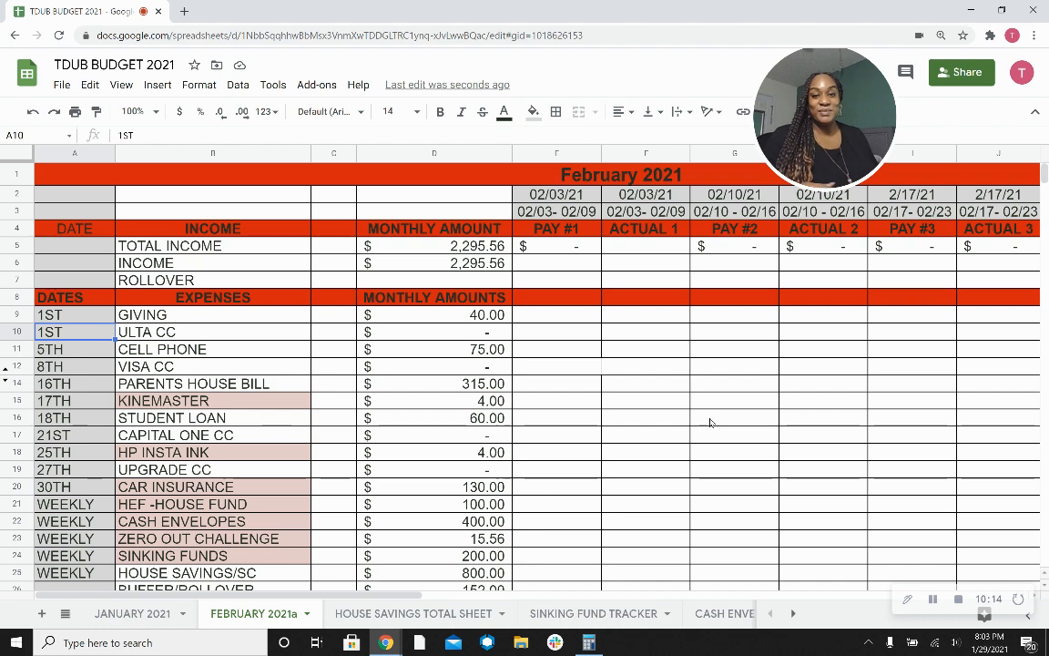
# Add a right border to cell E12, the PAY #1 cell in the VISA CC row.
pyautogui.click(595, 373)
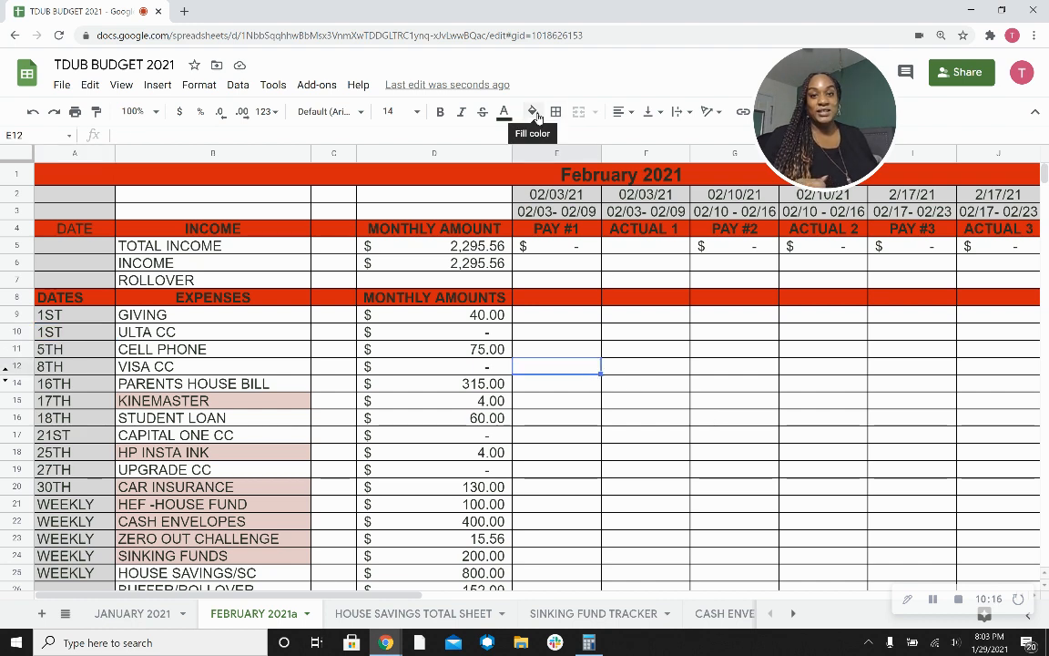
pyautogui.click(551, 112)
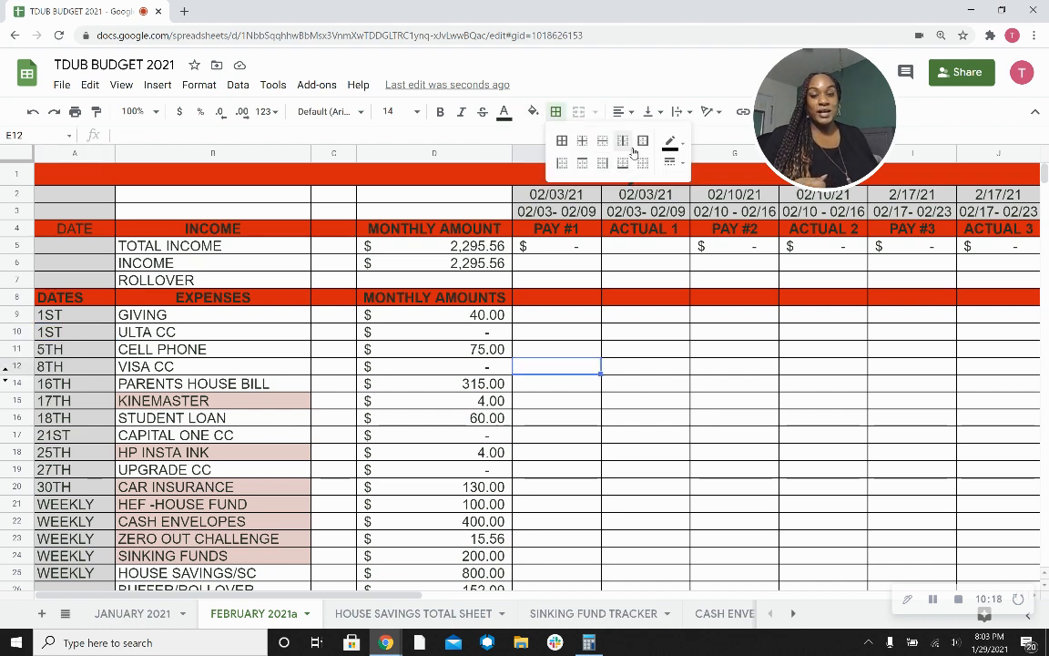
pyautogui.click(603, 165)
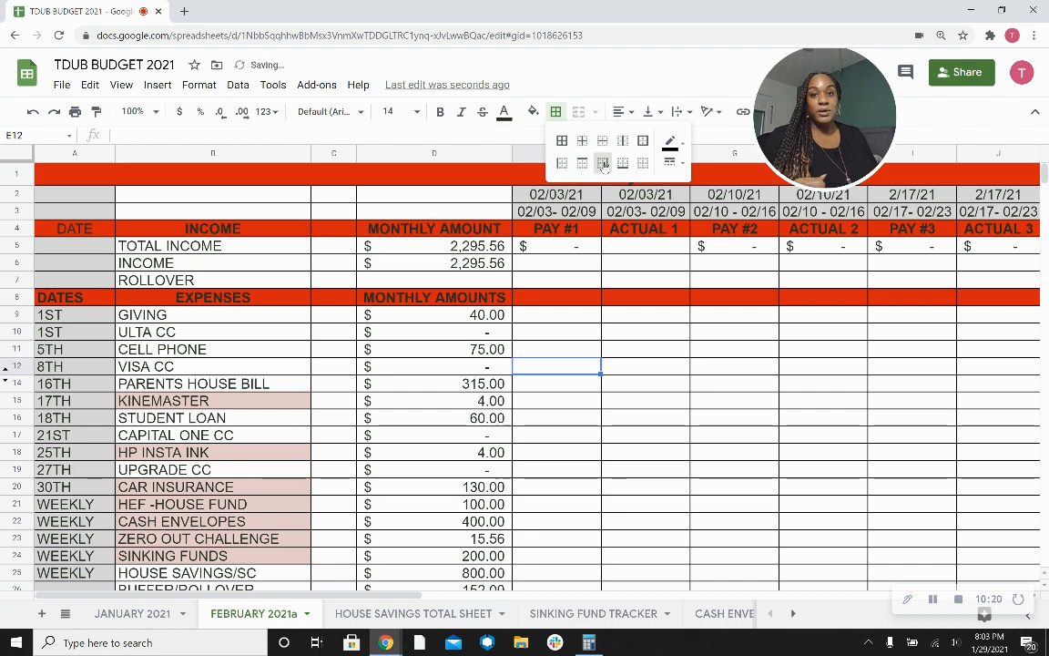
pyautogui.click(683, 373)
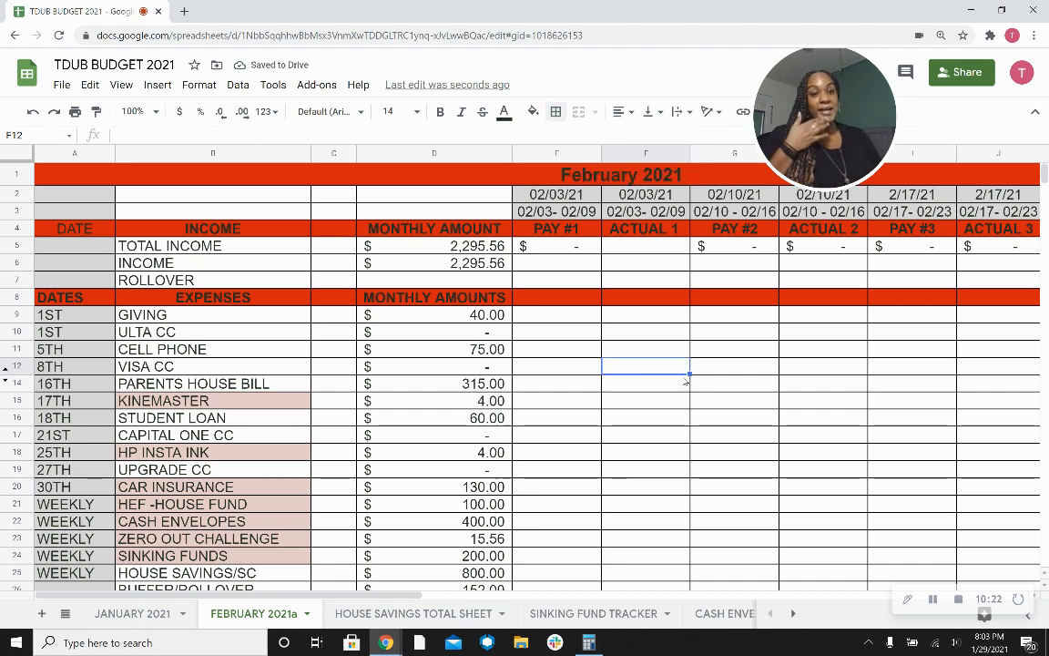